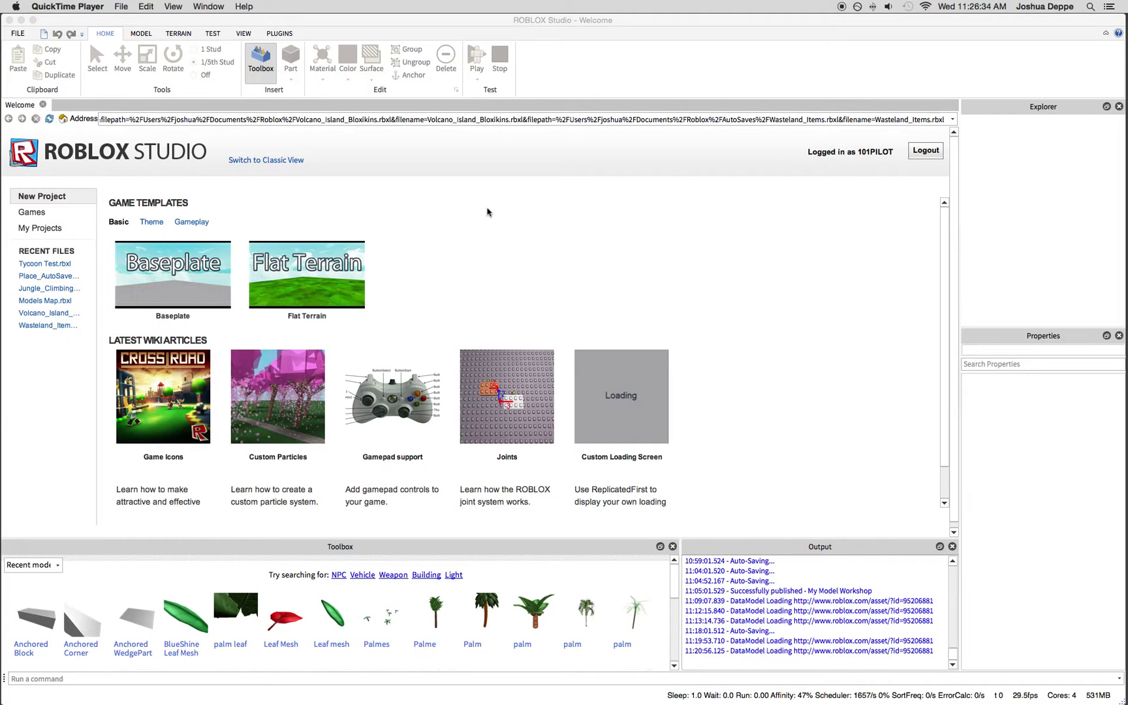
Open a new Baseplate-template place and adjust the view of the empty baseplate
click(193, 274)
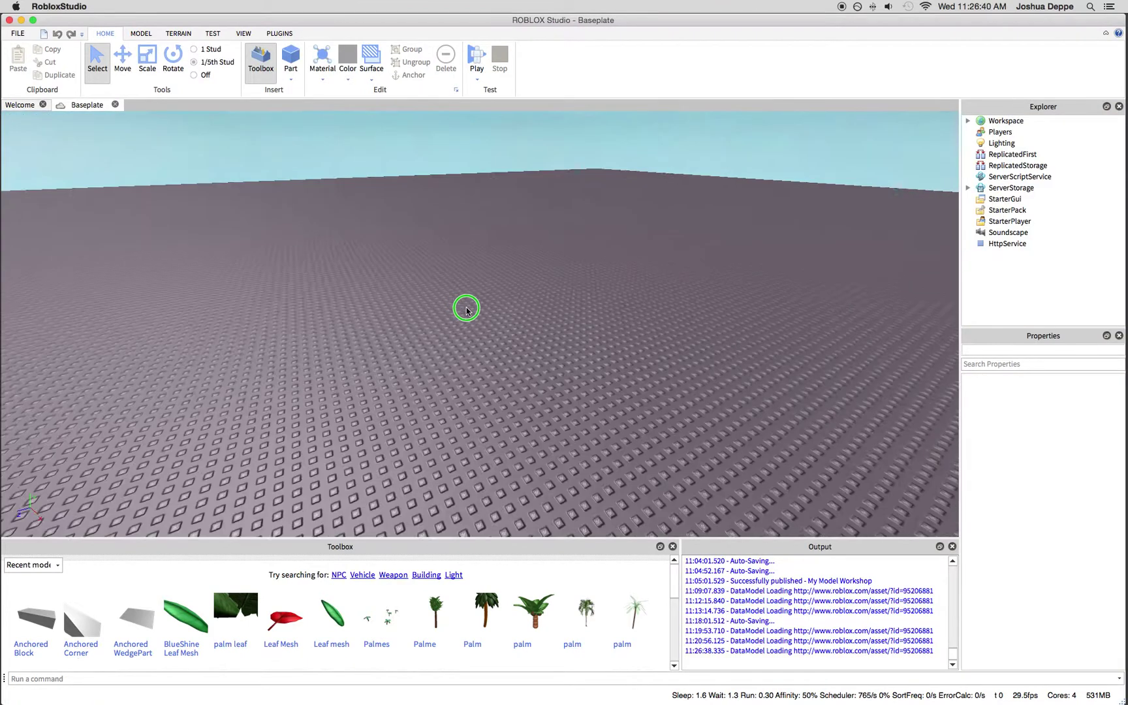
right_drag(465, 305, 504, 275)
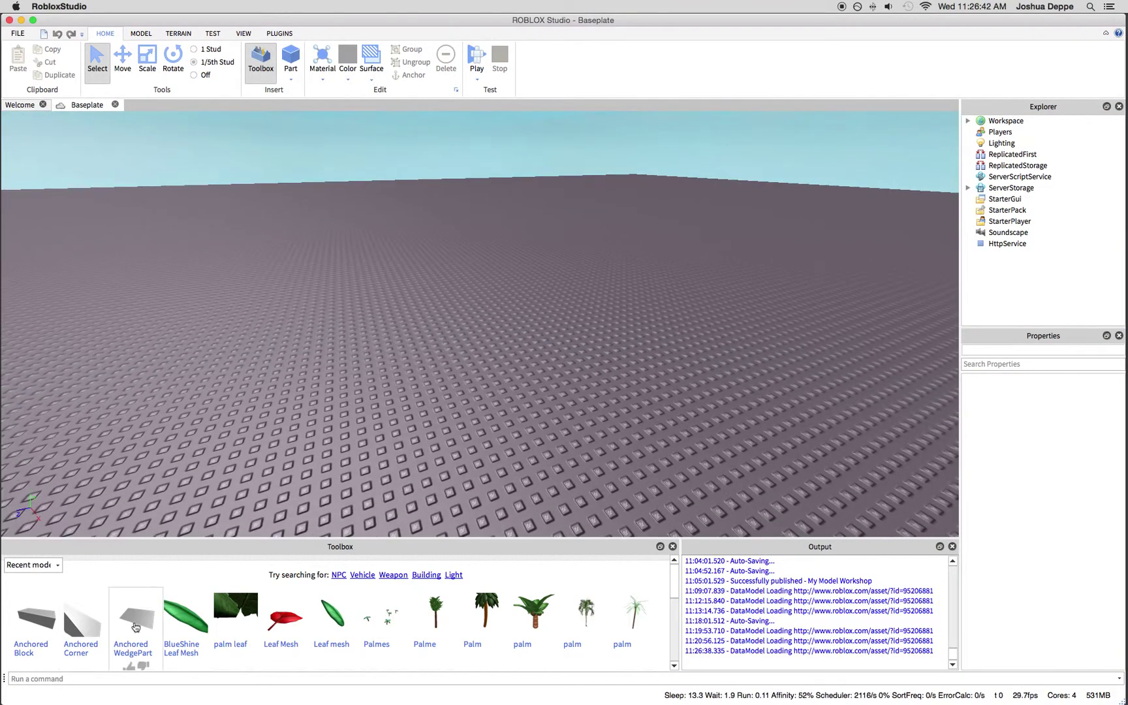
Insert a wedge and scale it into a tall thin 1 by 4 by 3 ramp
click(136, 626)
key(f)
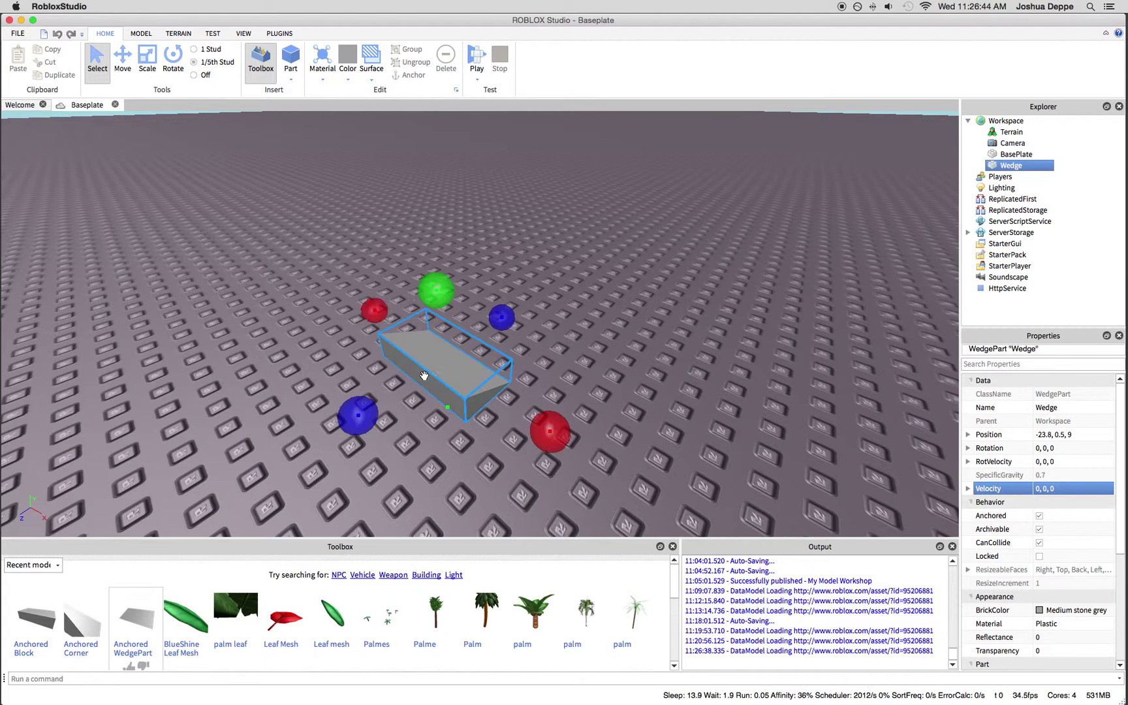
drag(382, 318, 414, 355)
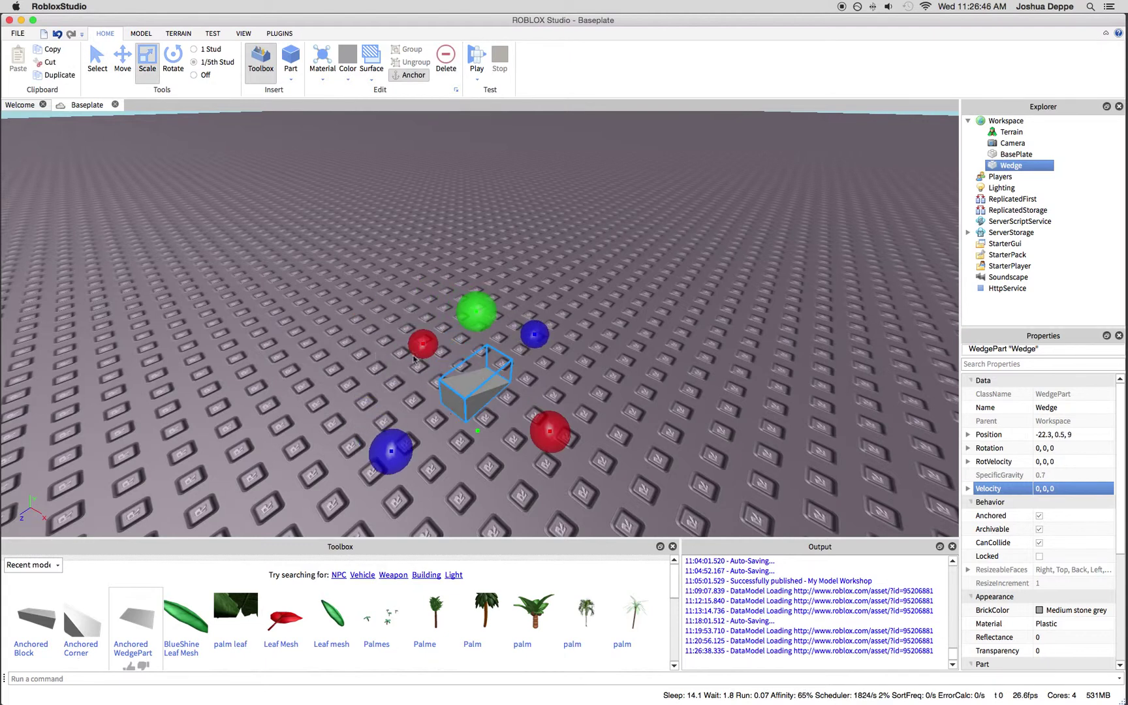
drag(389, 456, 352, 483)
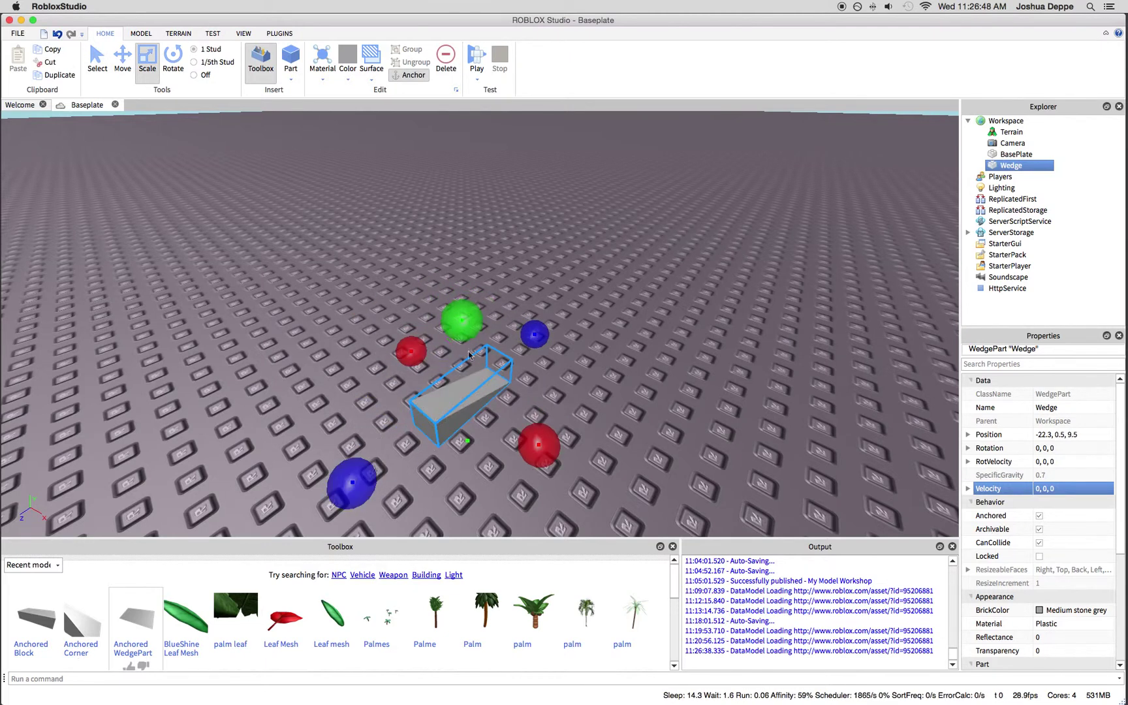
drag(465, 318, 459, 172)
right_drag(458, 220, 528, 247)
scroll(1043, 485, down, 5)
scroll(1043, 484, down, 5)
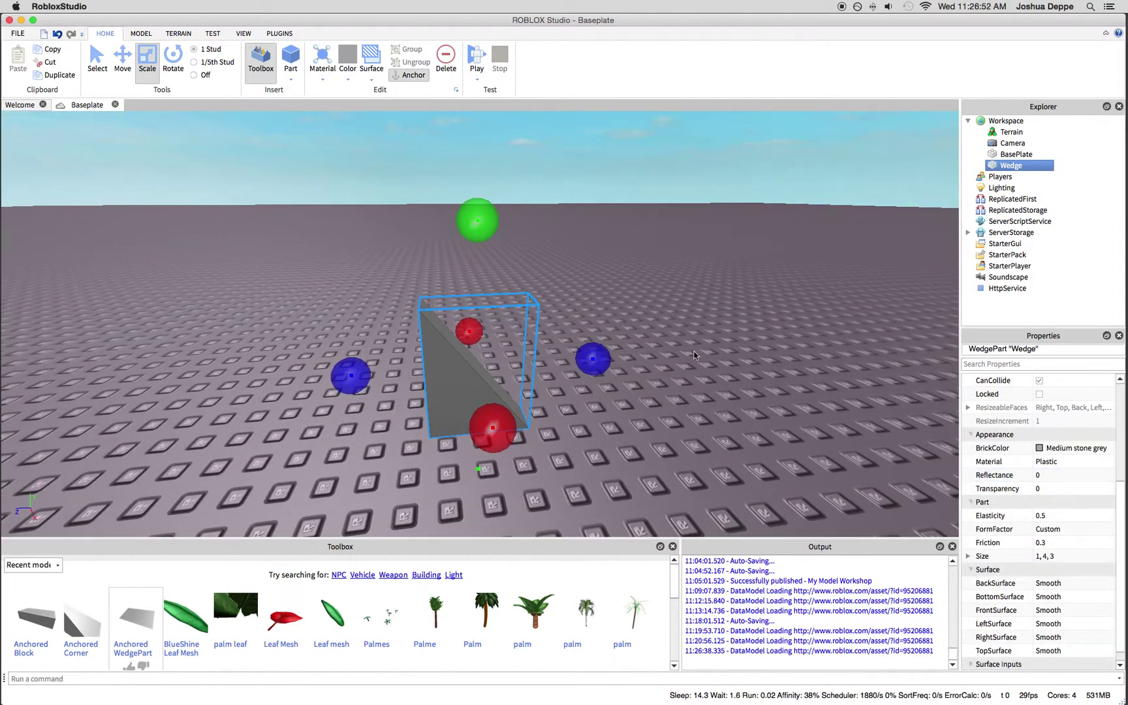
scroll(688, 349, up, 1)
Check the scaled wedge from several angles, then insert a plain block part
click(688, 350)
right_drag(676, 321, 635, 322)
click(474, 330)
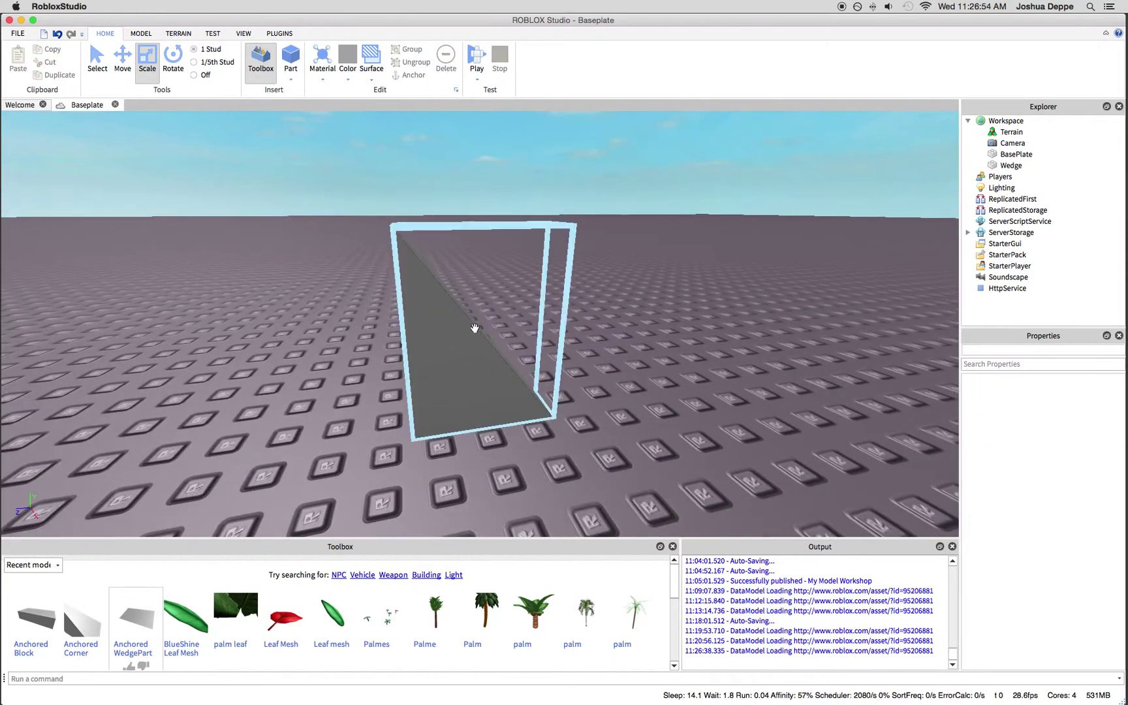
scroll(474, 330, down, 3)
click(547, 268)
right_drag(547, 269, 534, 320)
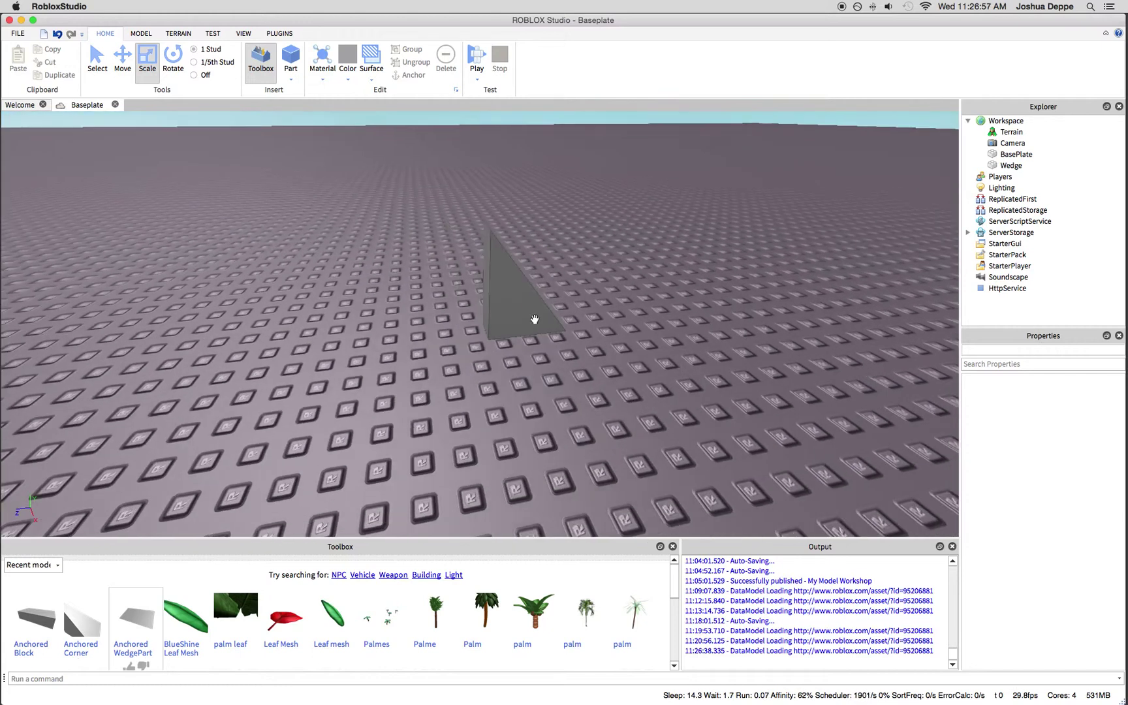
click(522, 310)
click(369, 399)
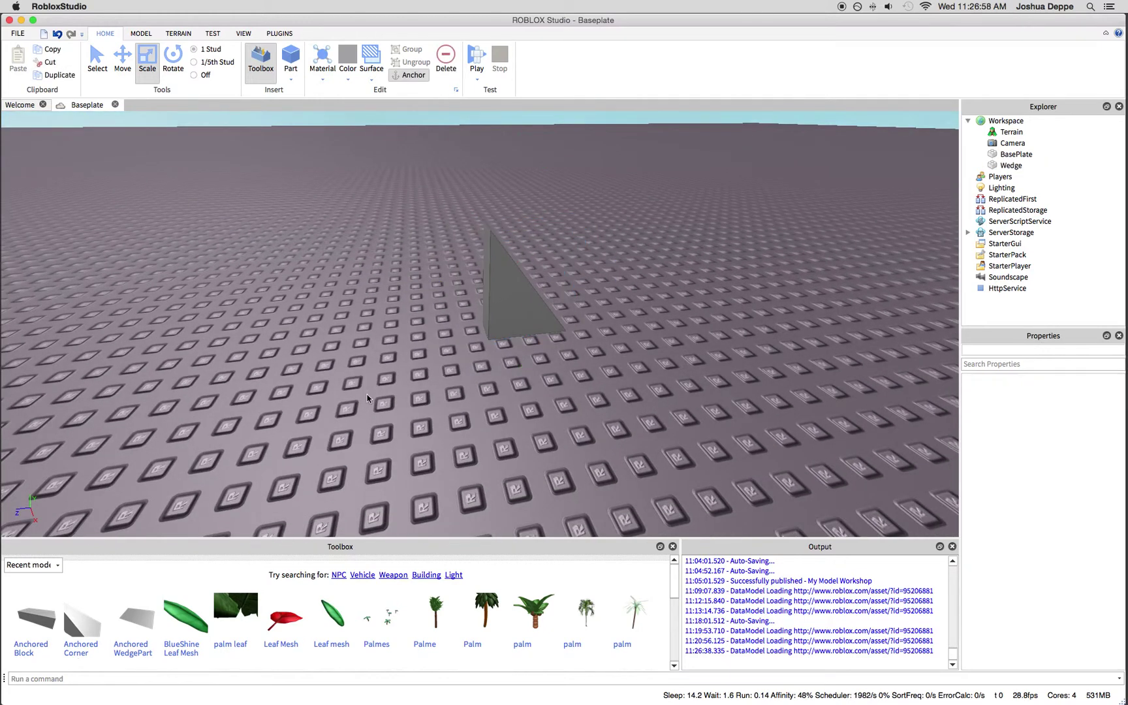
click(35, 615)
Flatten the new block into a thin base slab beside the wedge
right_drag(528, 370, 318, 224)
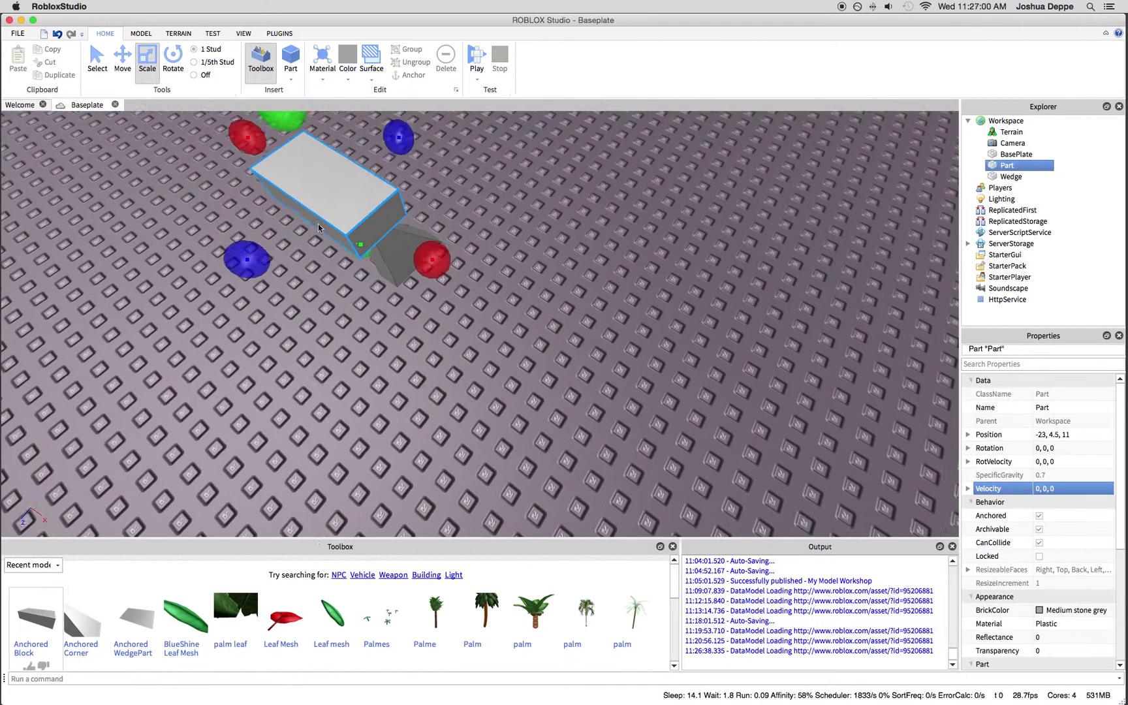
drag(254, 137, 302, 195)
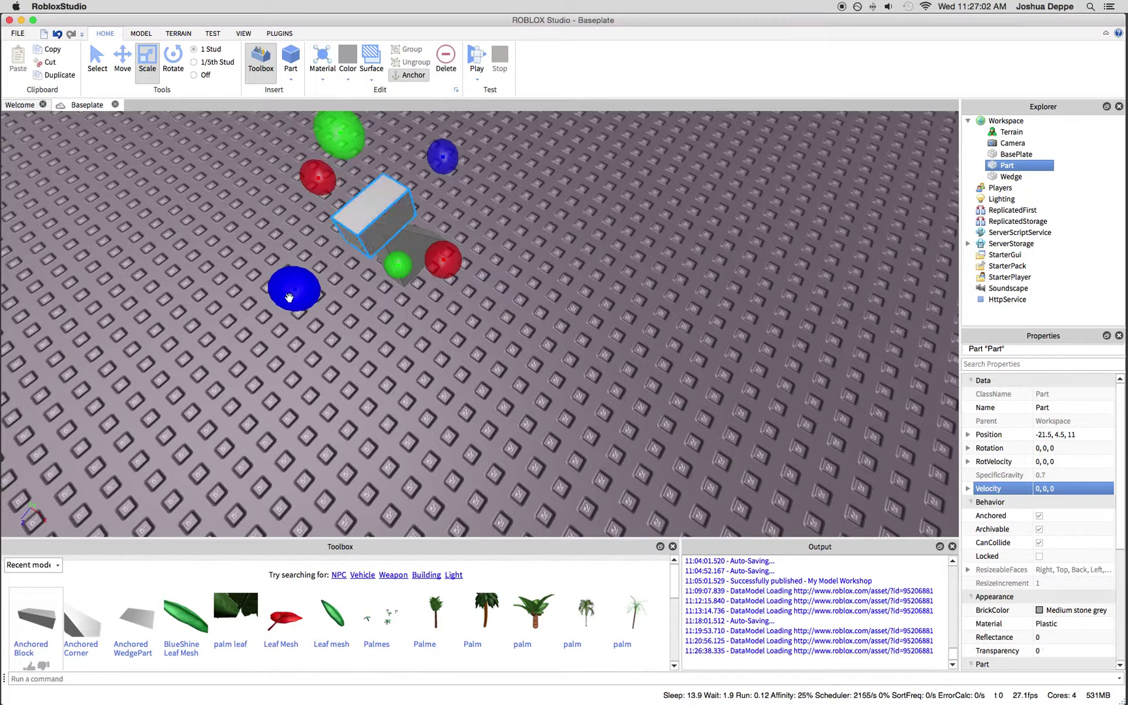
drag(289, 297, 264, 317)
right_drag(352, 264, 518, 332)
Duplicate the slab, stand the copy upright, and move the wedge into the corner
key(super+d)
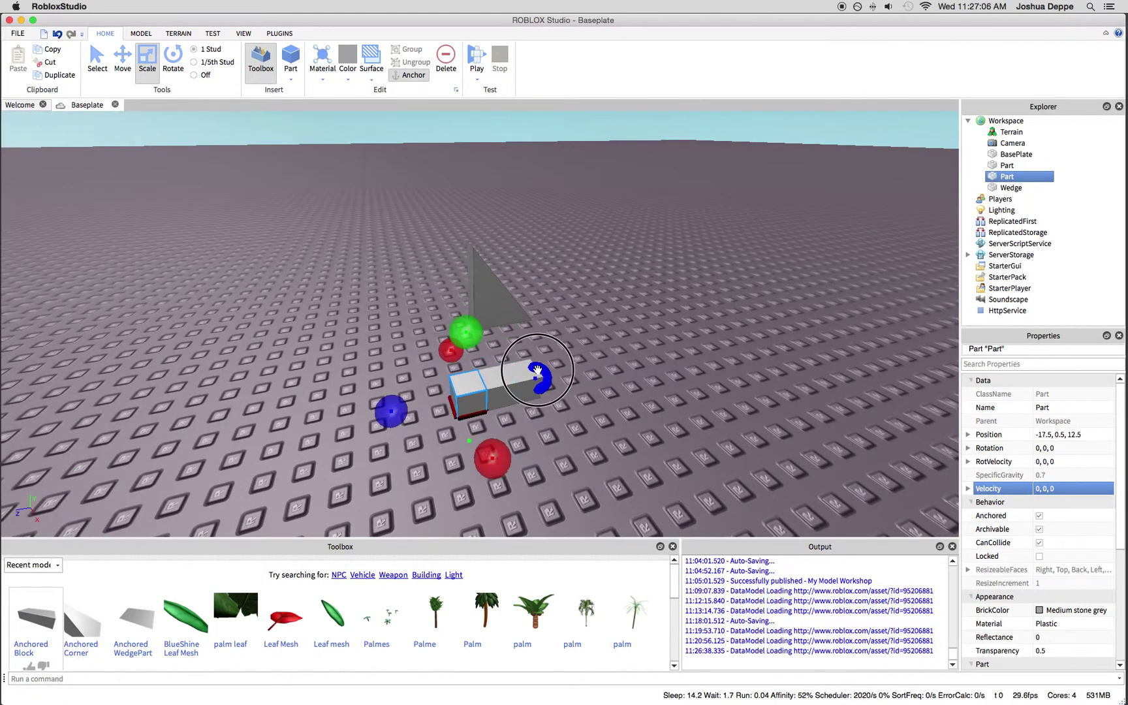
drag(467, 331, 463, 231)
key(super+2)
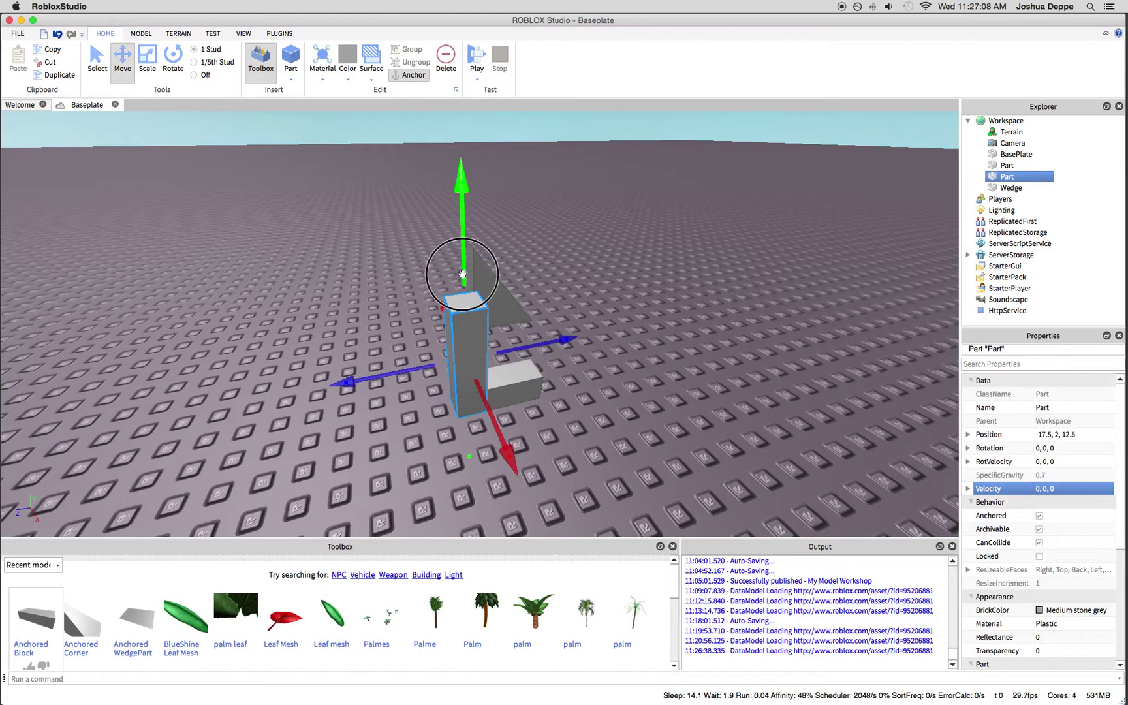
click(617, 300)
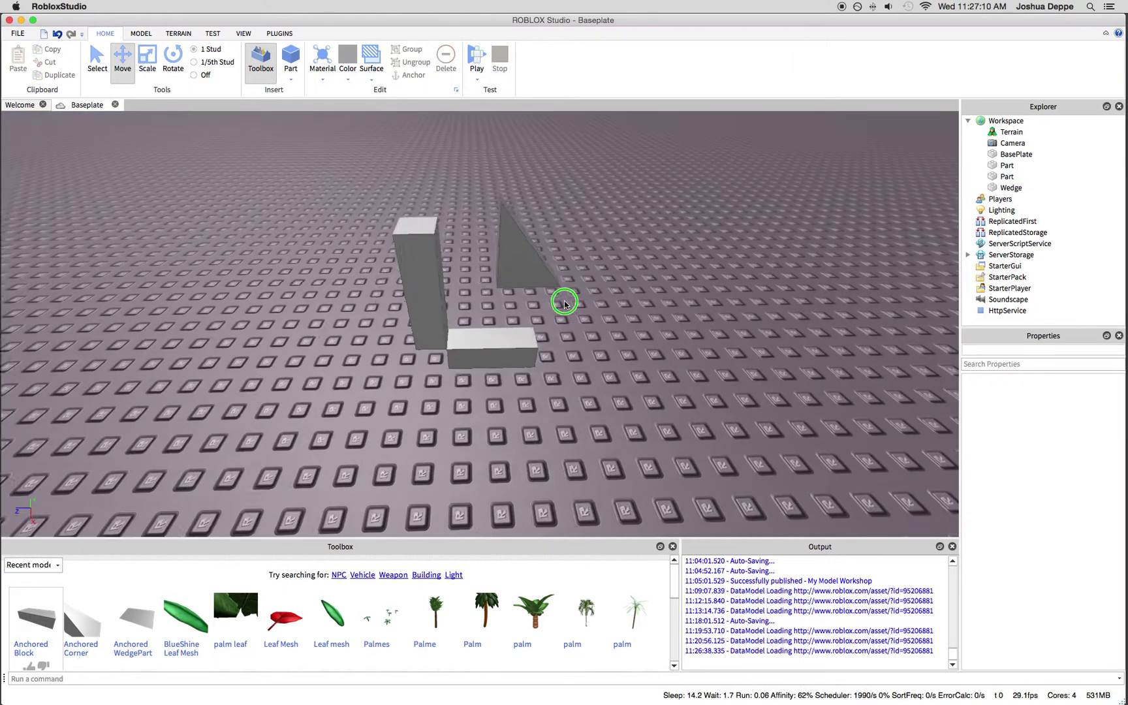
right_drag(565, 300, 512, 282)
click(483, 321)
mouse_move(482, 322)
mouse_down()
mouse_move(481, 332)
mouse_move(455, 331)
mouse_up()
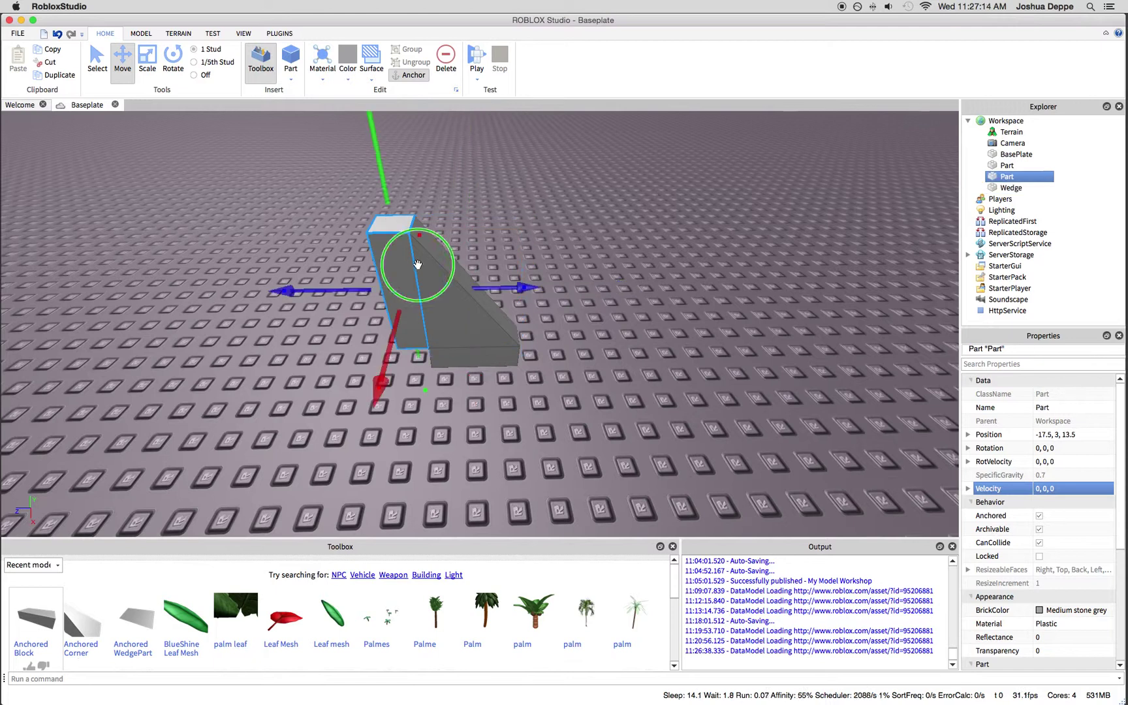
right_drag(418, 265, 454, 355)
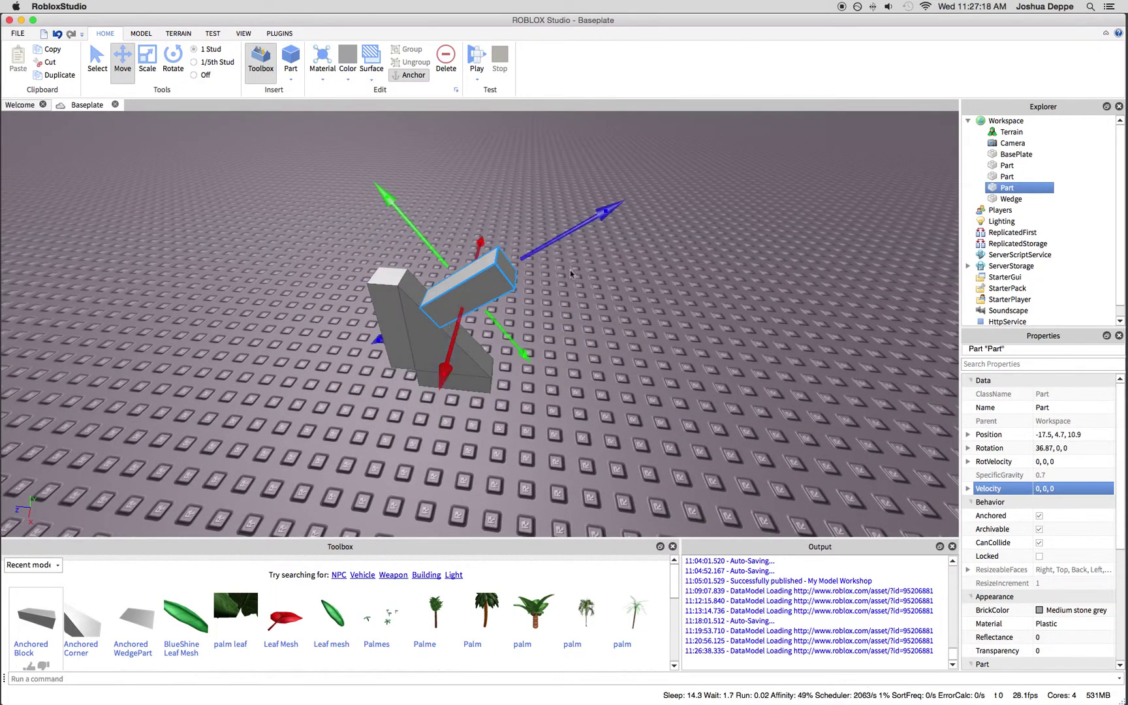
scroll(594, 223, down, 1)
Size a thin 36.87°-tilted block along the wedge's slope and select the framing blocks
drag(493, 265, 508, 280)
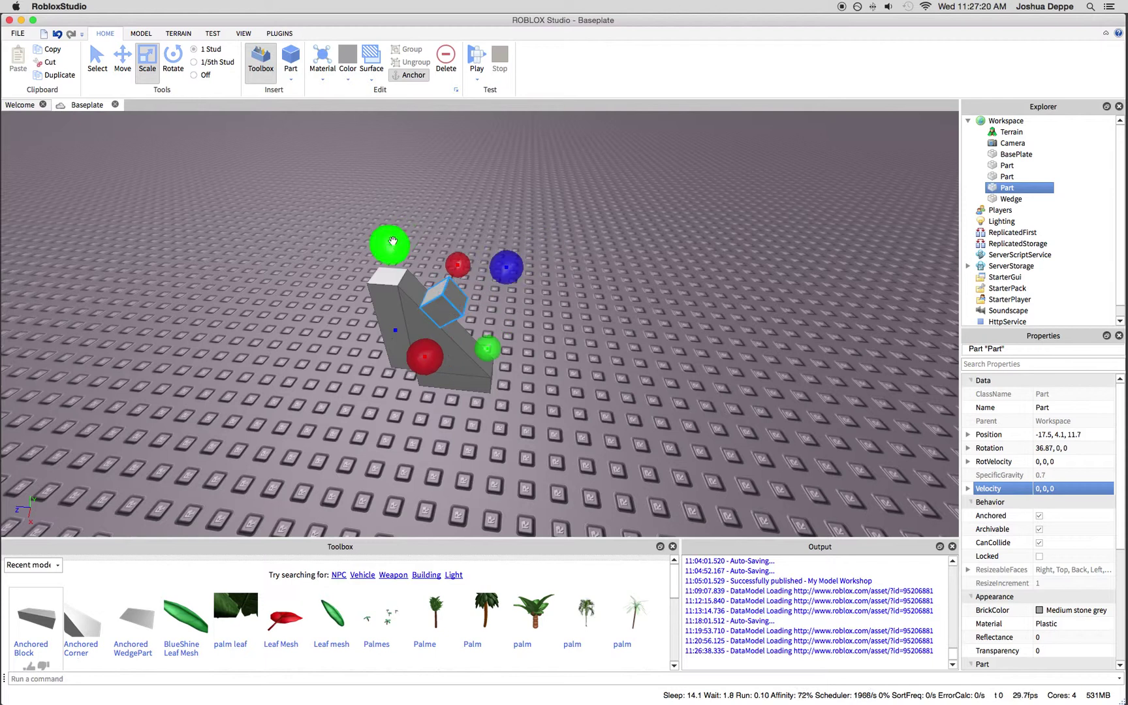
drag(392, 241, 359, 214)
drag(494, 357, 508, 375)
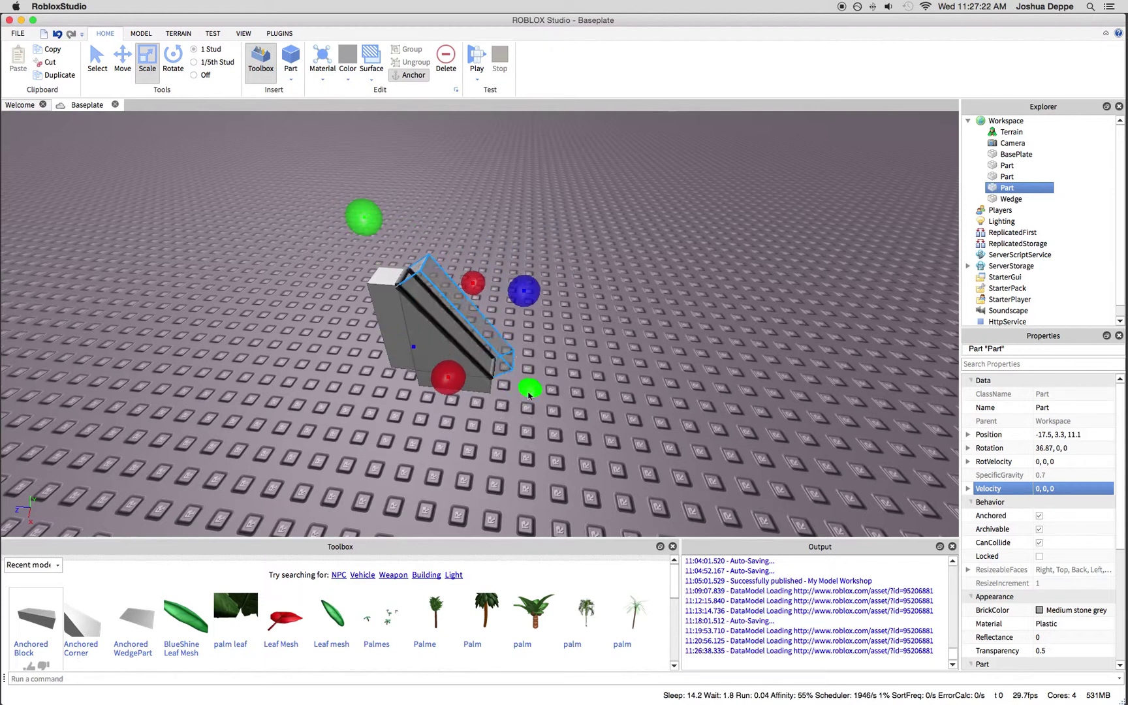
click(551, 346)
right_drag(551, 346, 500, 354)
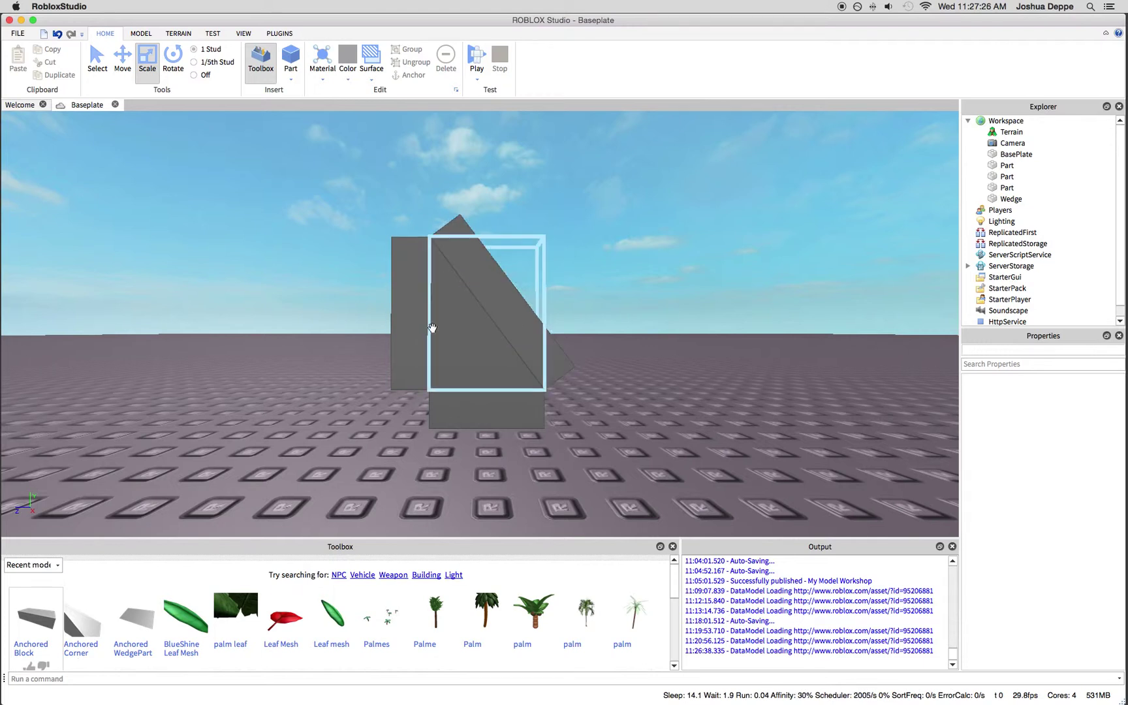
click(399, 273)
ctrl+click(489, 299)
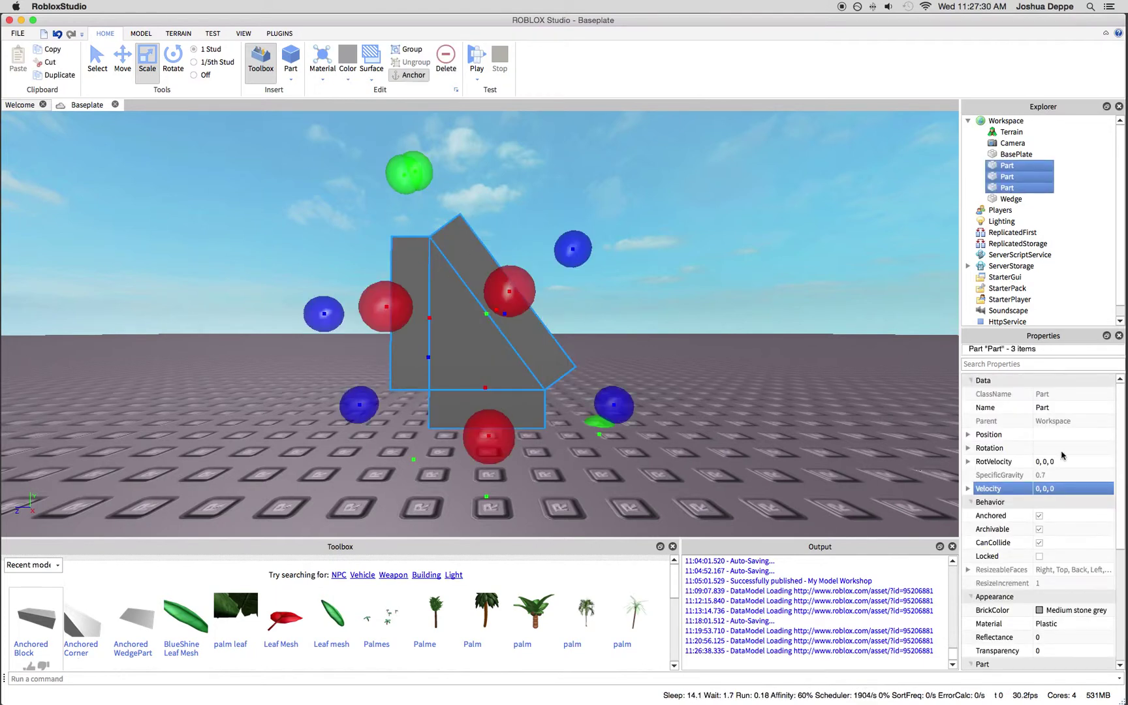
Set BrickColor to yellow on the three selected blocks, then view the triangle from above
click(1057, 611)
click(993, 482)
click(738, 305)
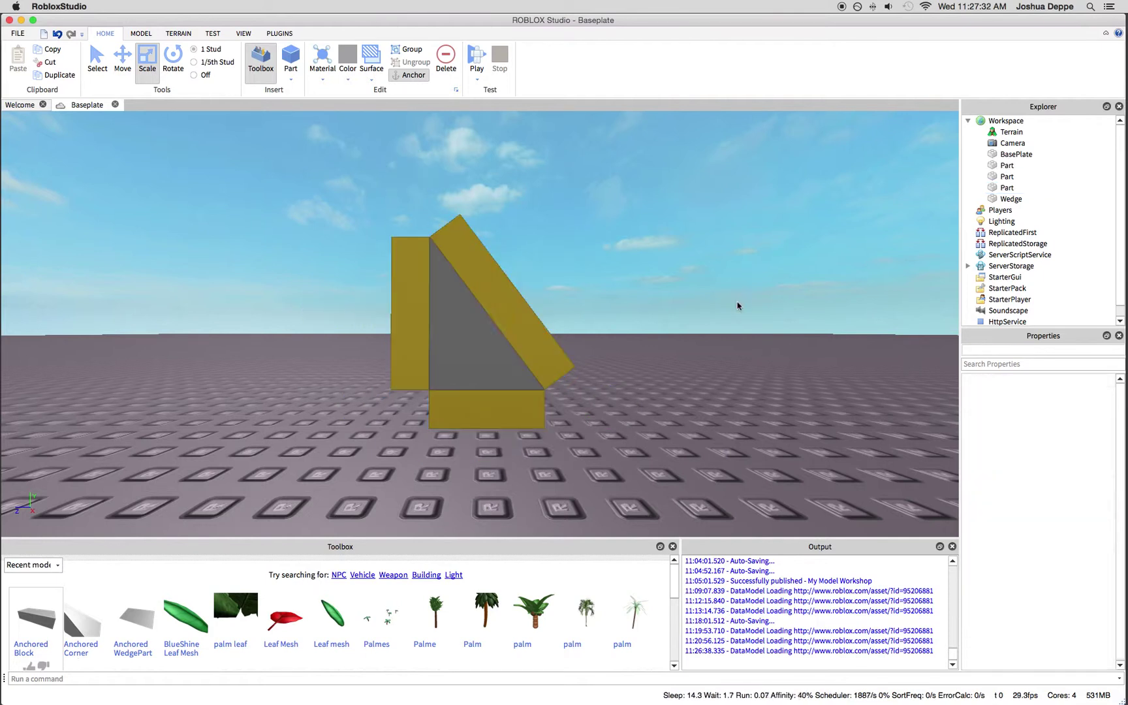
right_drag(738, 304, 422, 242)
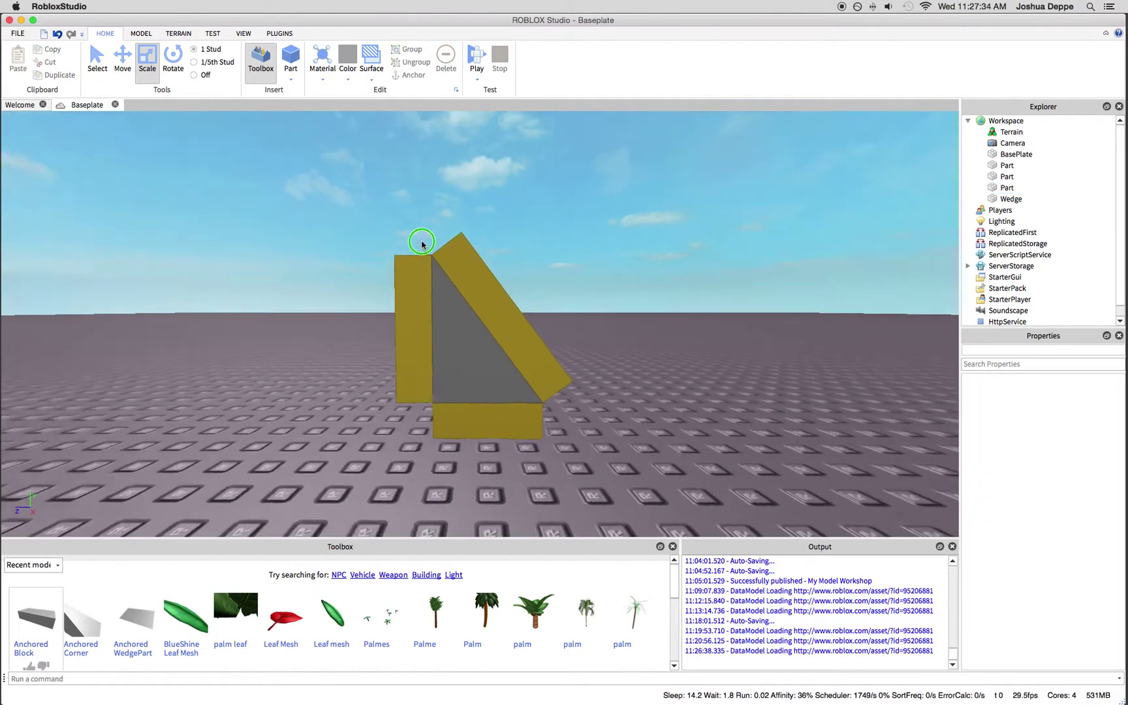
key(w)
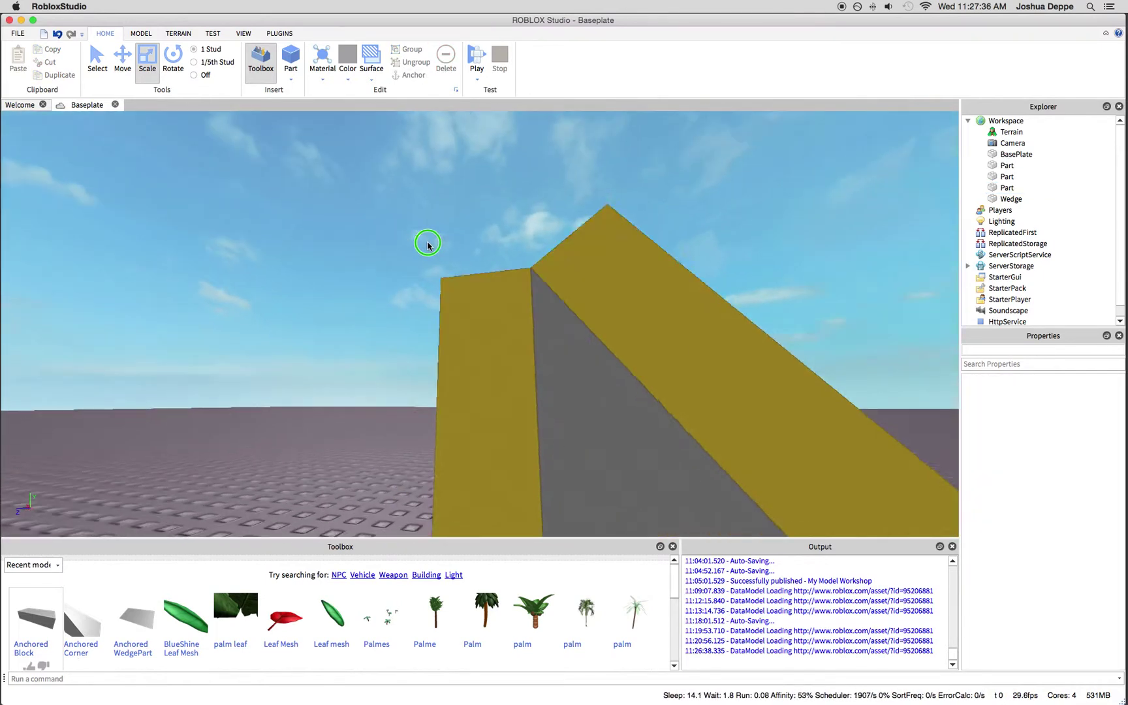
scroll(421, 242, down, 5)
scroll(422, 242, down, 4)
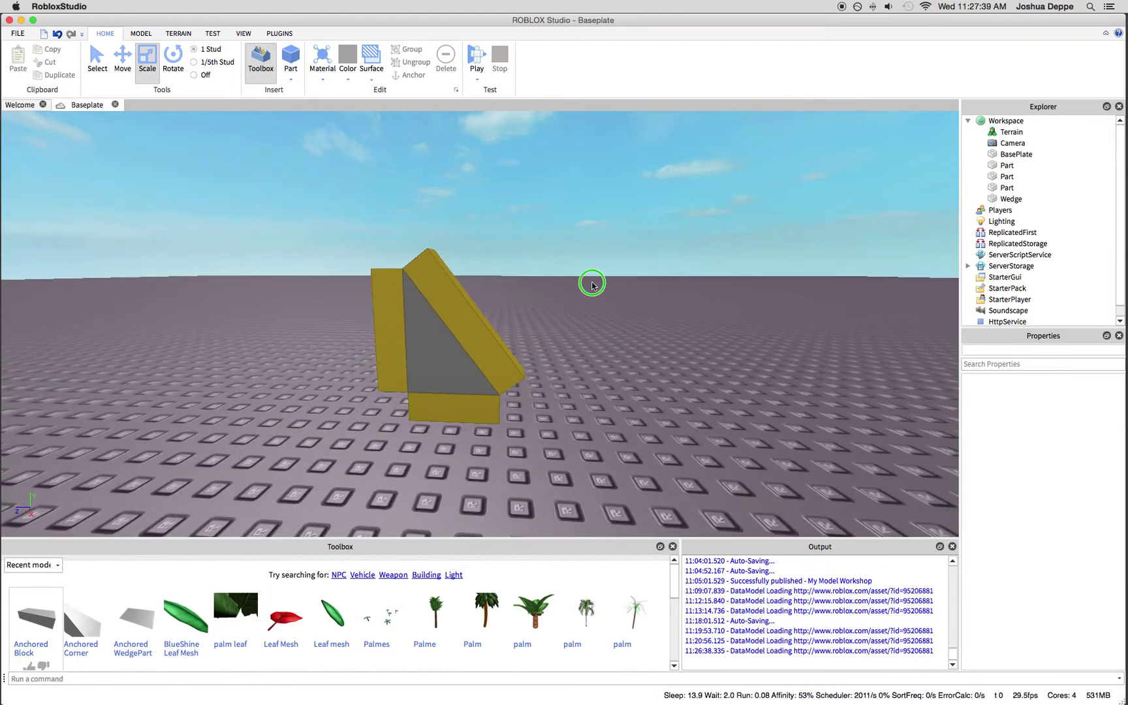
right_drag(592, 284, 593, 287)
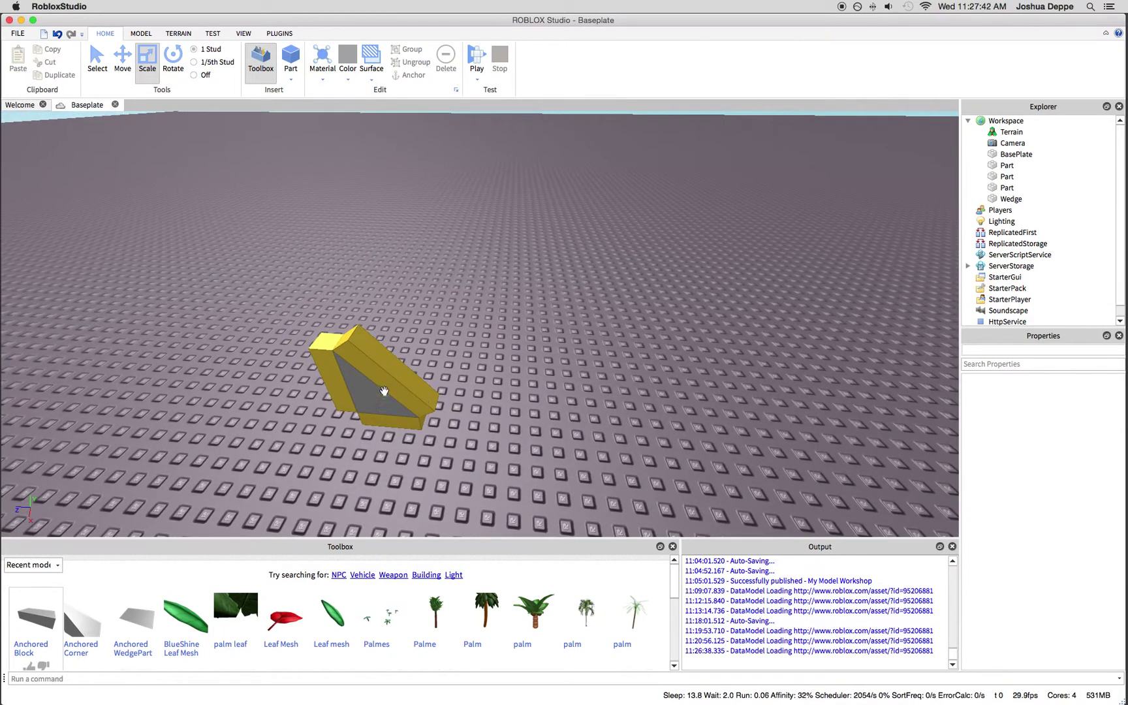
Pull the grey wedge out of the yellow frame and turn it onto its side
click(375, 396)
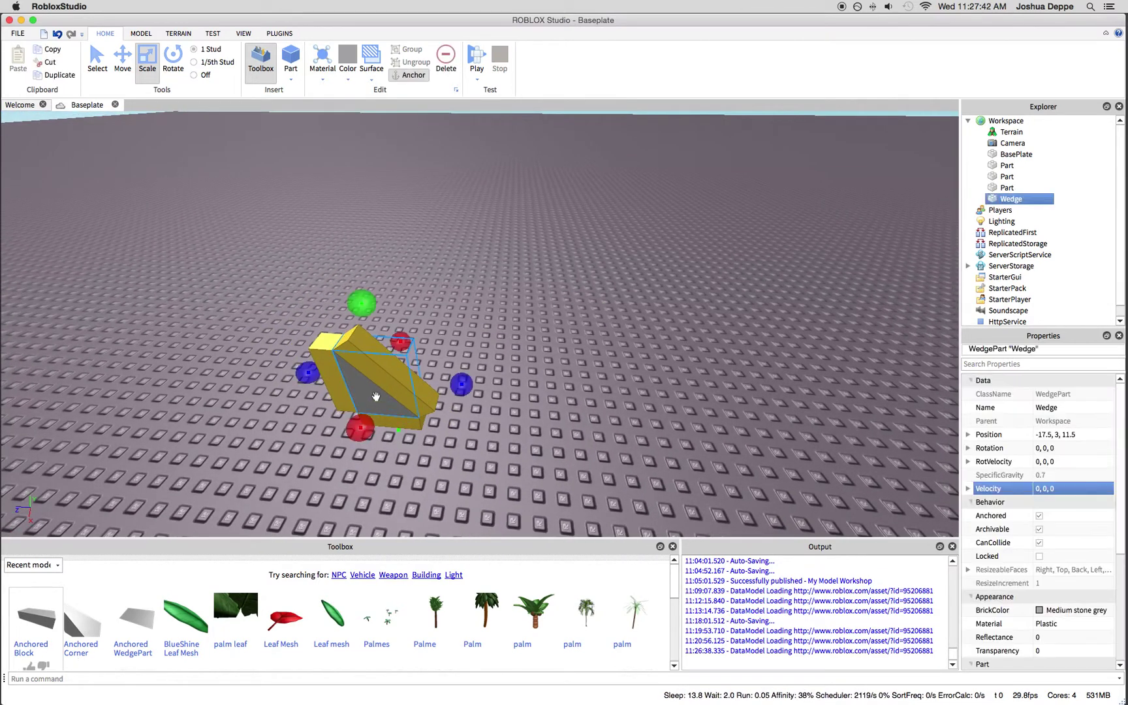
drag(369, 396, 572, 364)
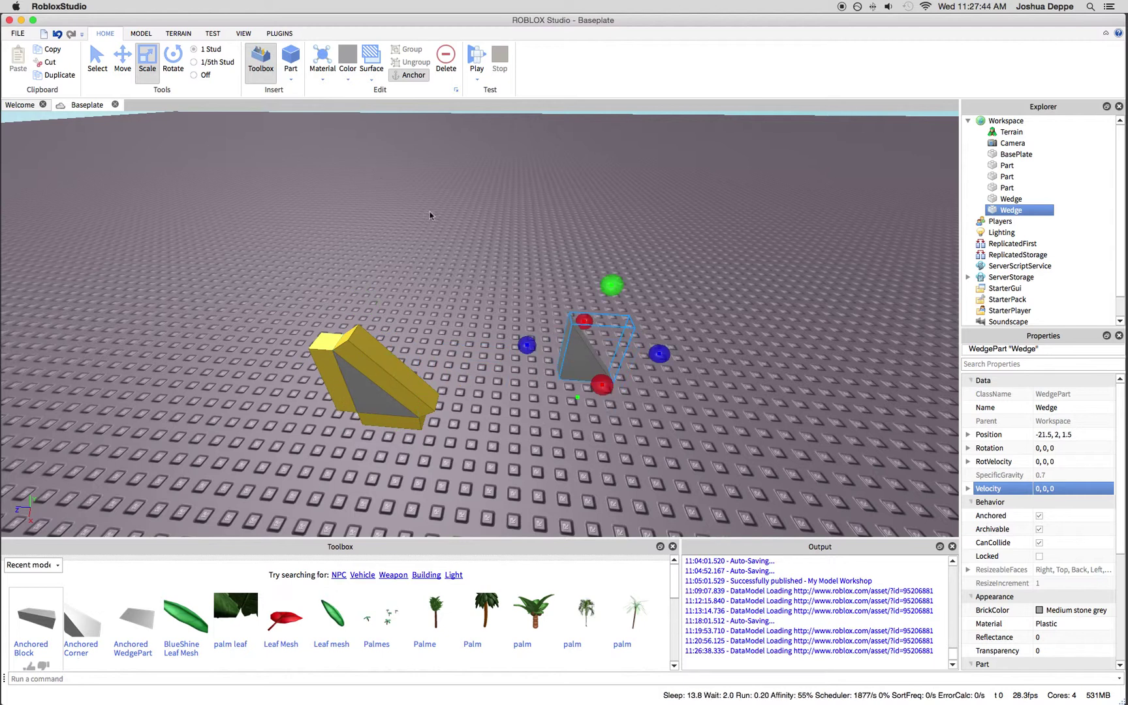
right_drag(532, 255, 620, 306)
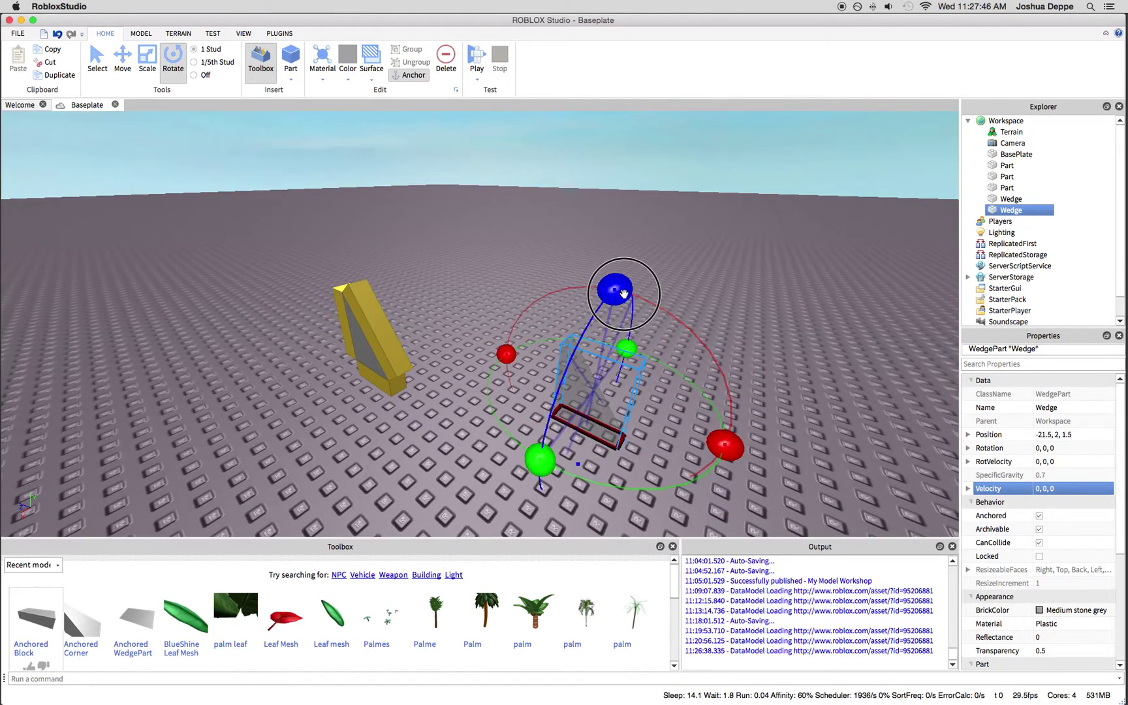
mouse_move(625, 291)
mouse_down()
mouse_move(617, 344)
mouse_move(709, 350)
mouse_move(696, 370)
mouse_up()
right_drag(618, 309, 529, 264)
scroll(529, 309, up, 3)
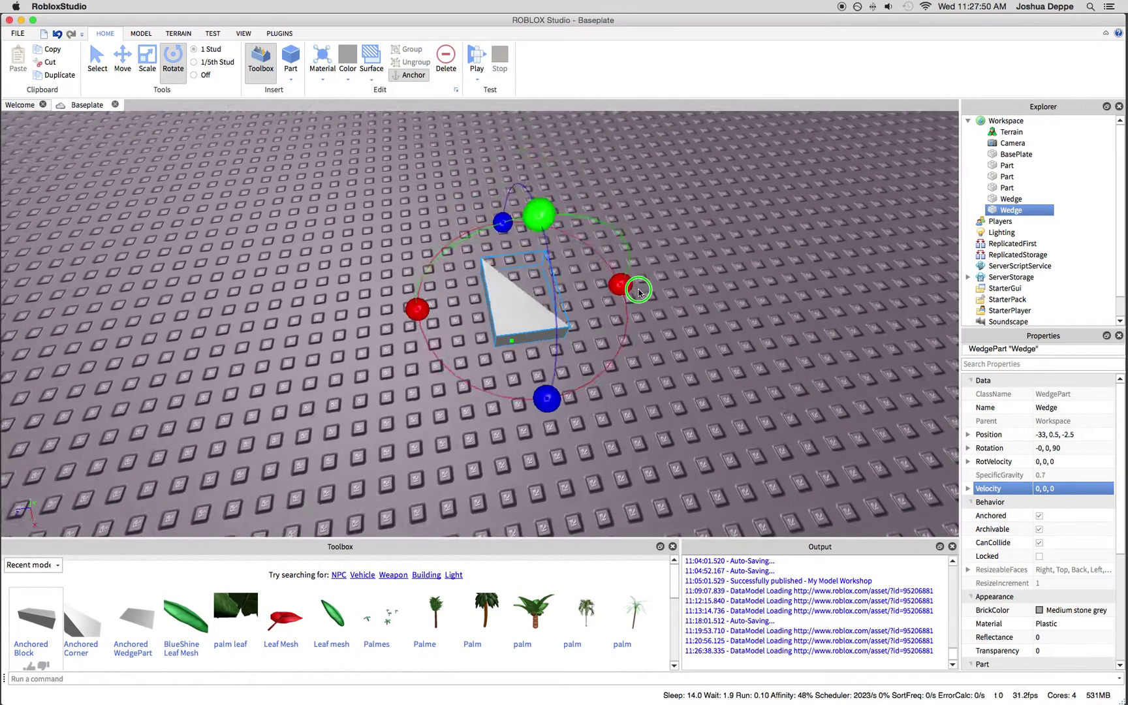
right_drag(637, 291, 662, 286)
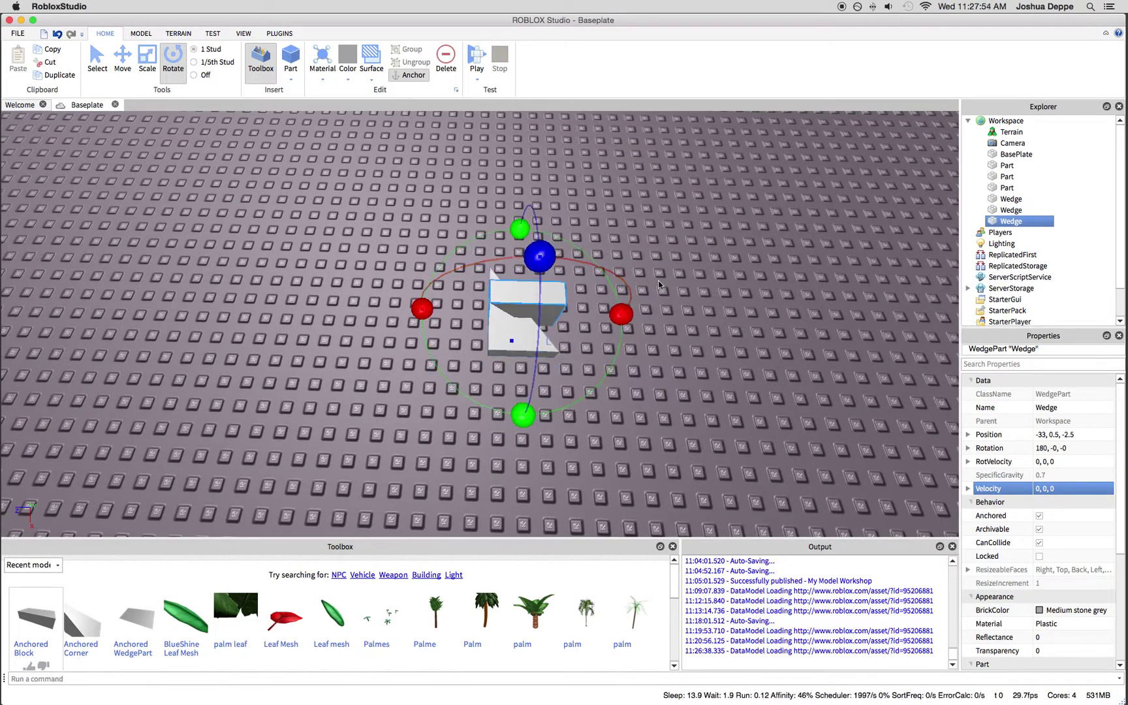
Rotate the wedge 90°, slide it into place, and move two wedges left as a pair
key(ctrl+t)
key(ctrl+2)
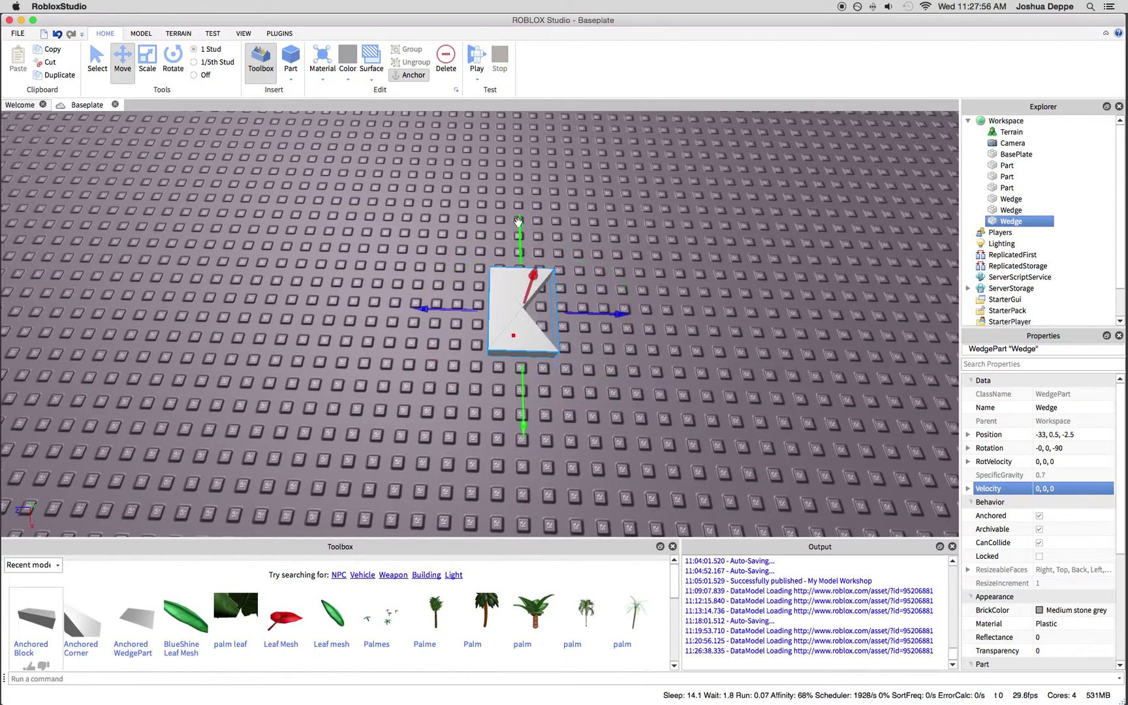
mouse_move(520, 270)
mouse_down()
mouse_move(523, 309)
mouse_move(522, 293)
mouse_up()
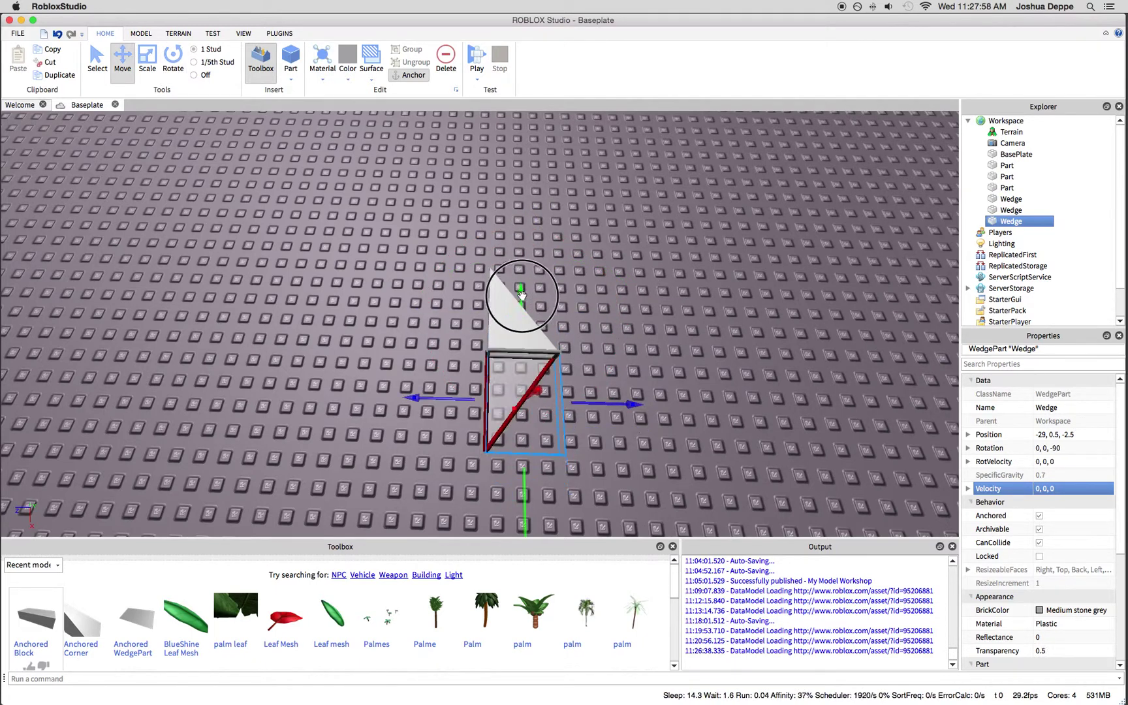
click(579, 289)
right_drag(579, 289, 529, 336)
click(502, 366)
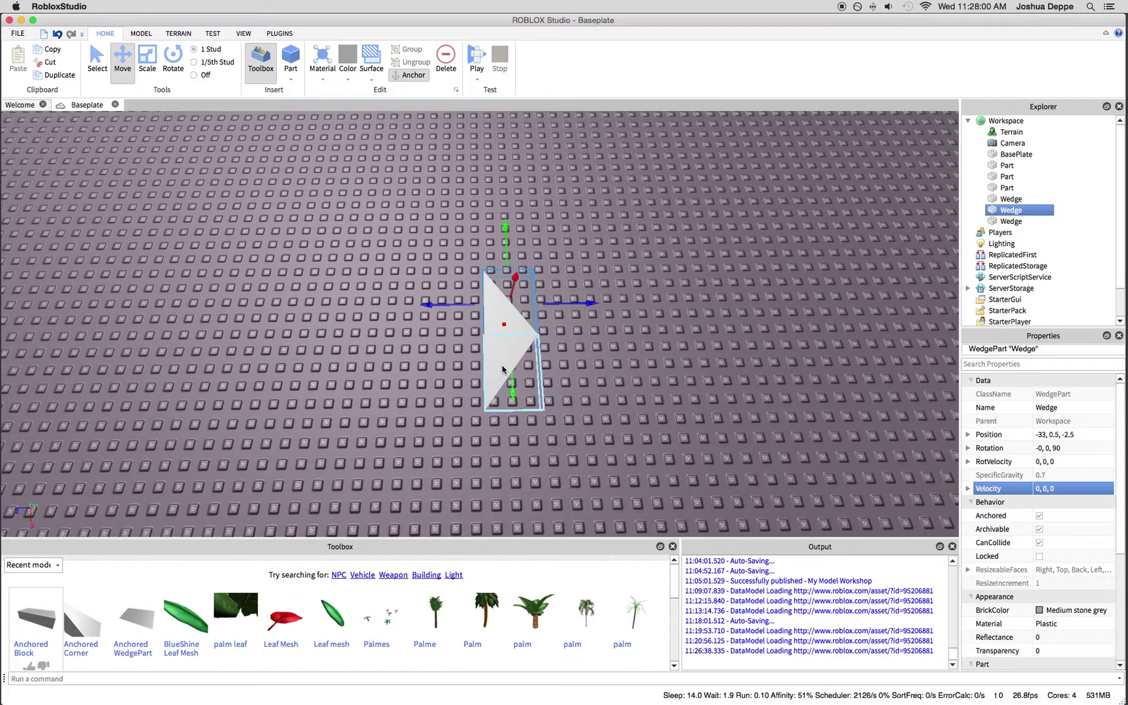
drag(565, 331, 440, 344)
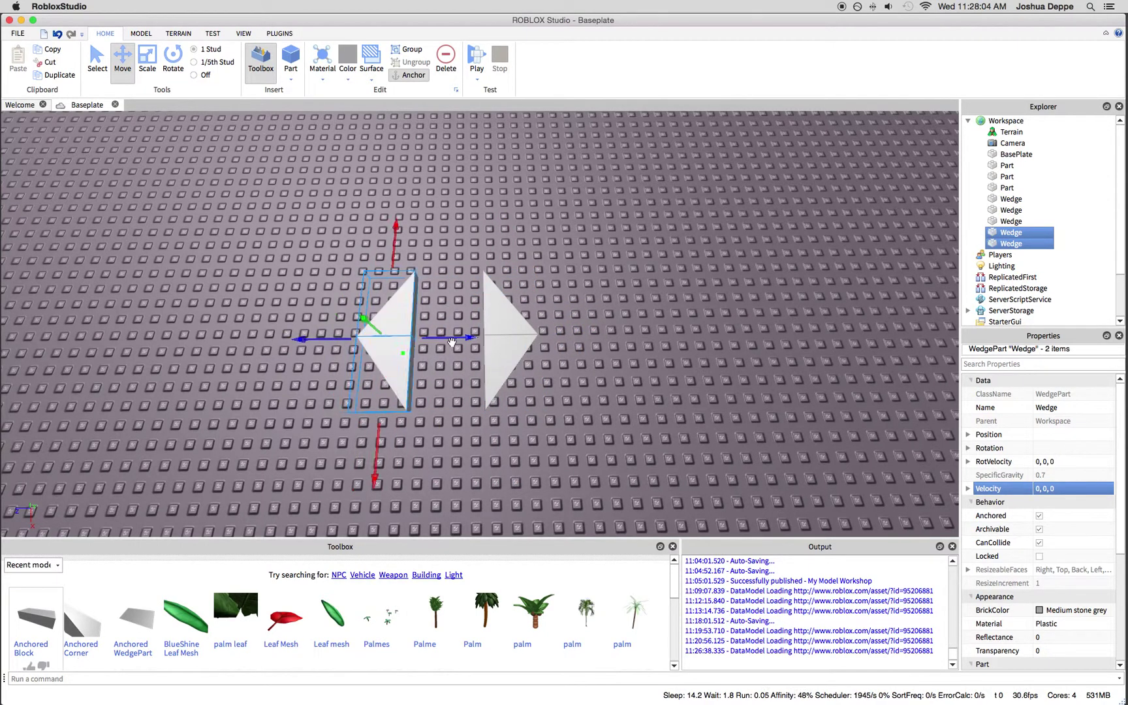
click(546, 405)
right_drag(547, 406, 228, 365)
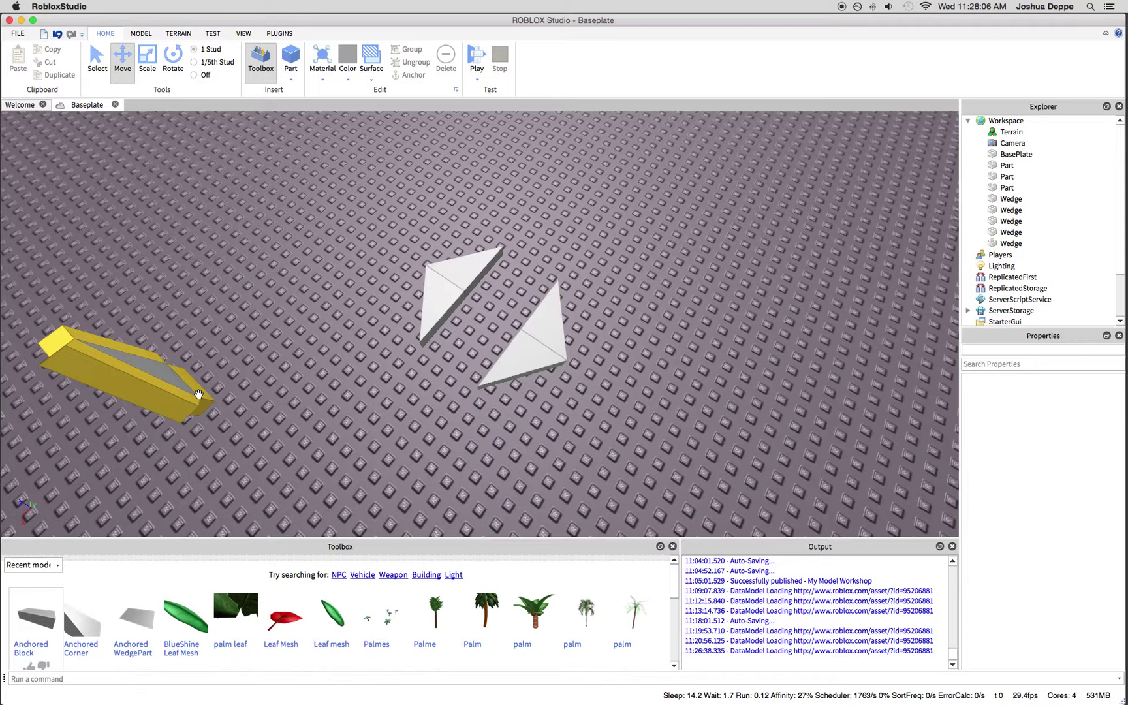
Insert a block and stretch it to fill the gap between the wedge pairs
click(197, 395)
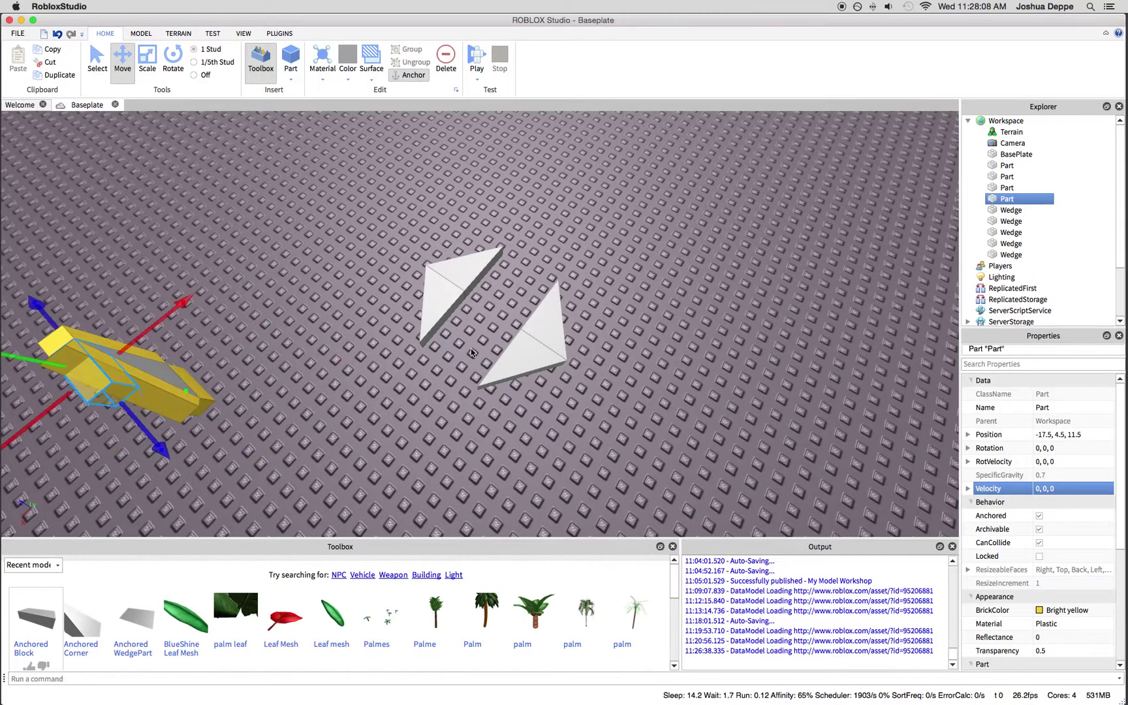
click(446, 372)
click(36, 617)
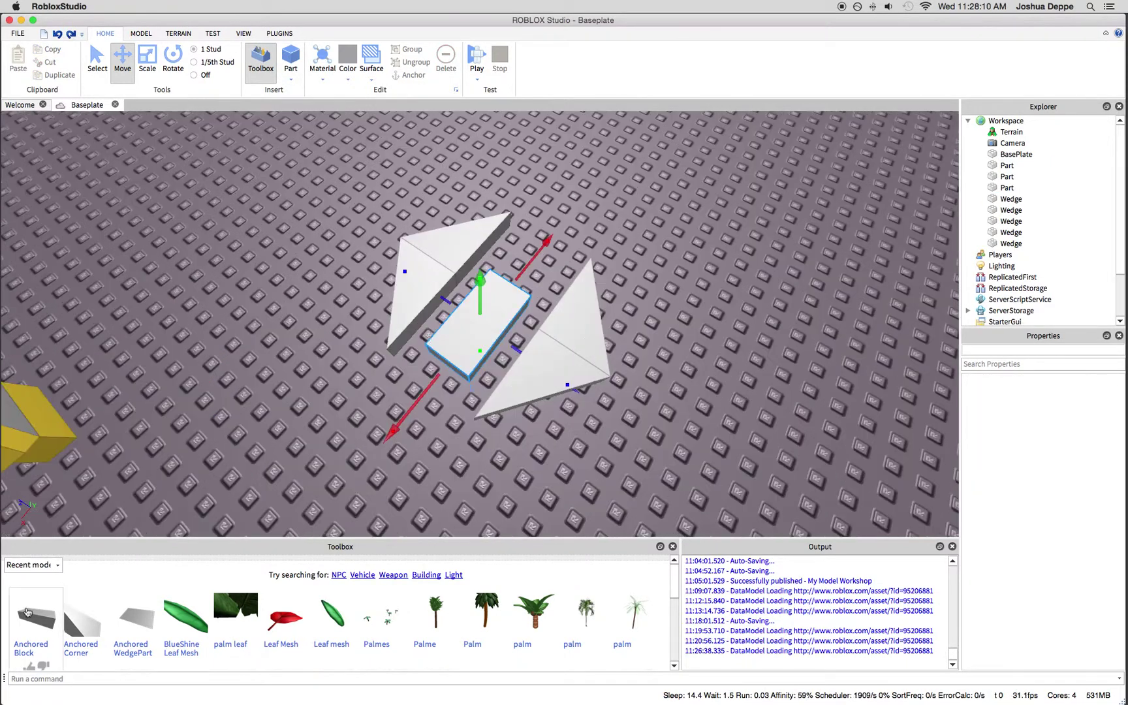
drag(432, 340, 407, 343)
drag(501, 258, 551, 202)
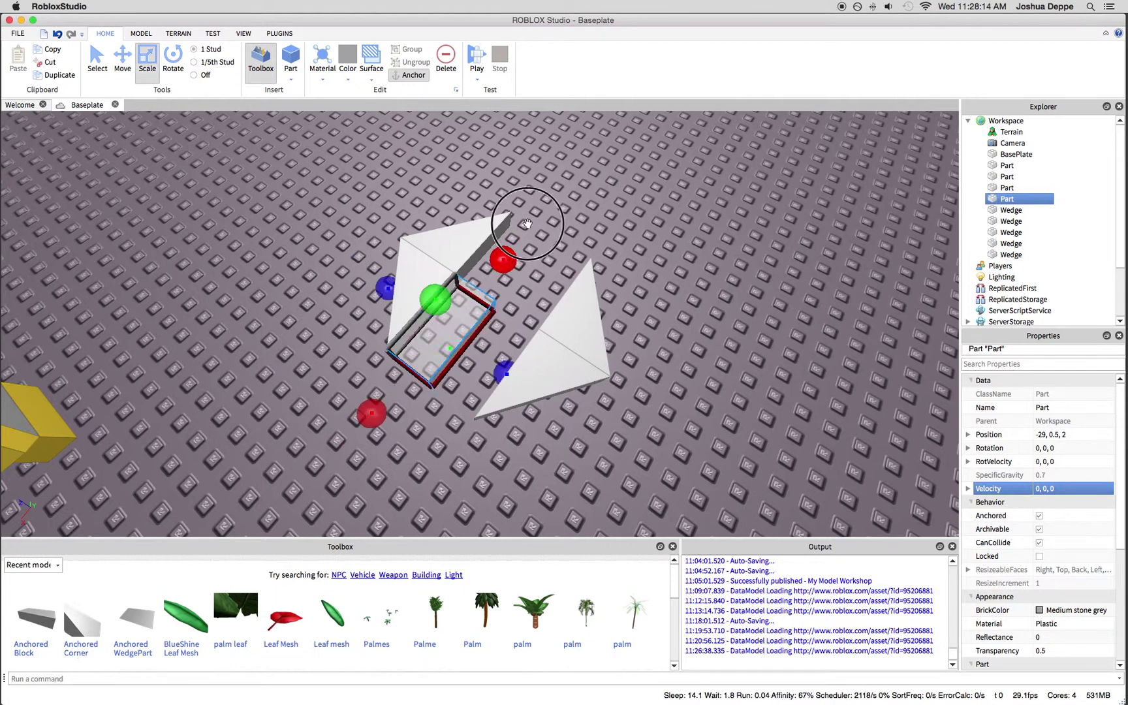
drag(535, 331, 578, 362)
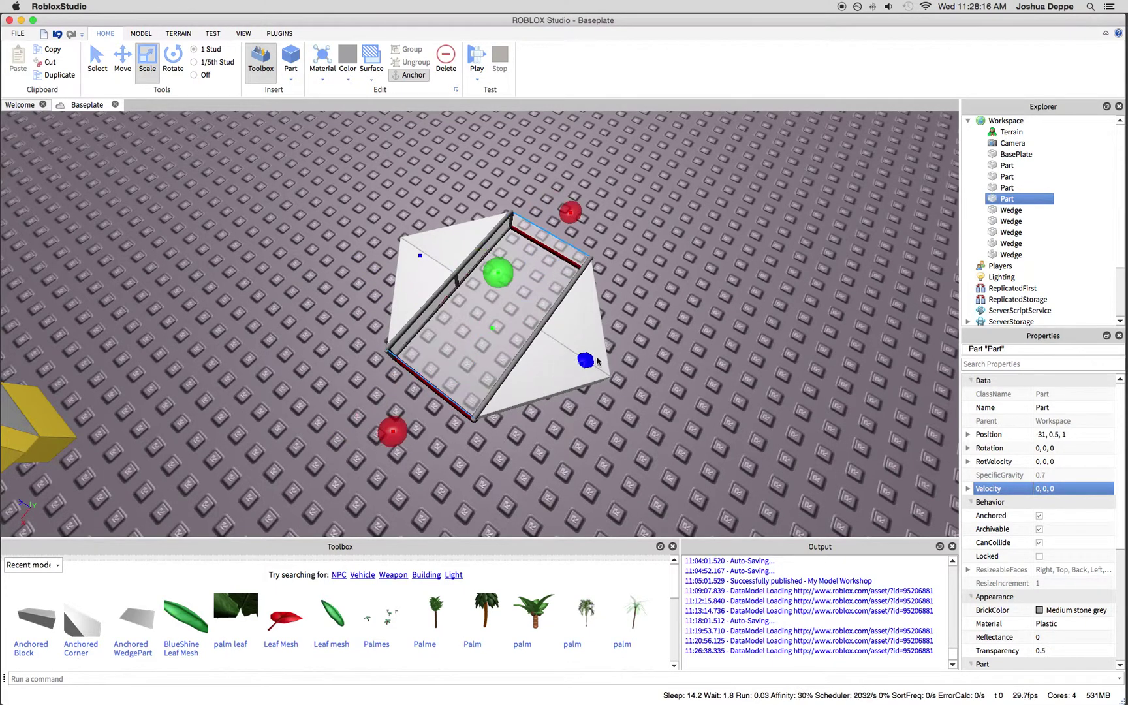
click(638, 320)
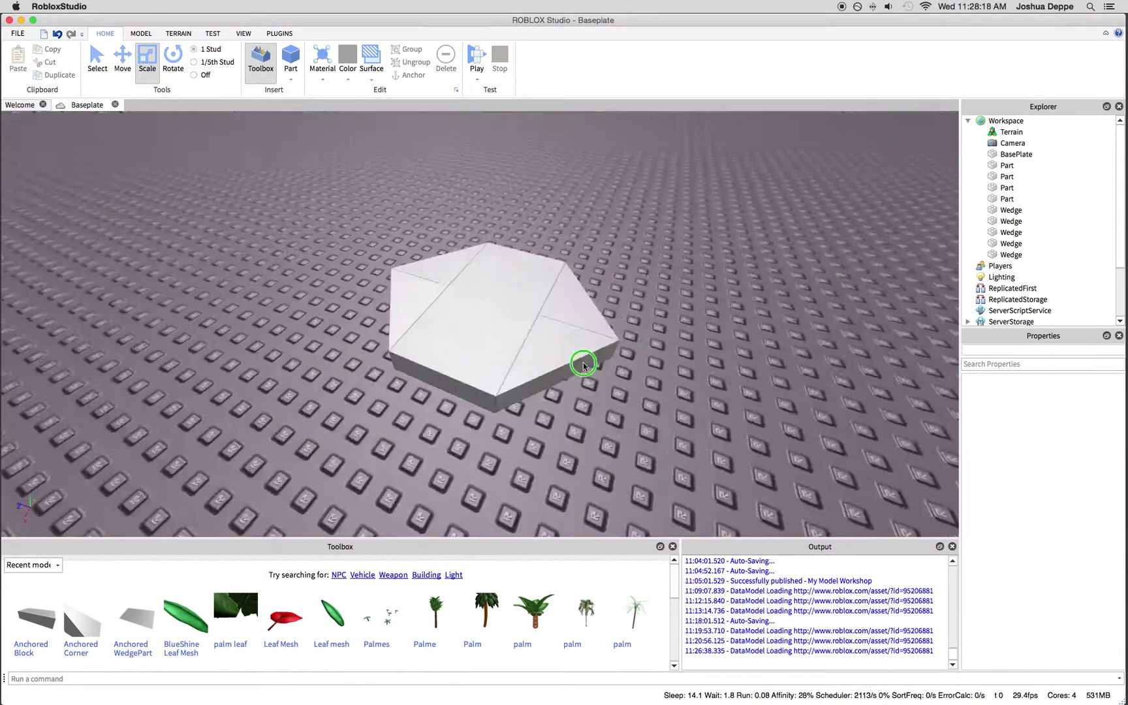
Shape a flat slab on the baseplate into a thin, tall wall
right_drag(581, 370, 459, 314)
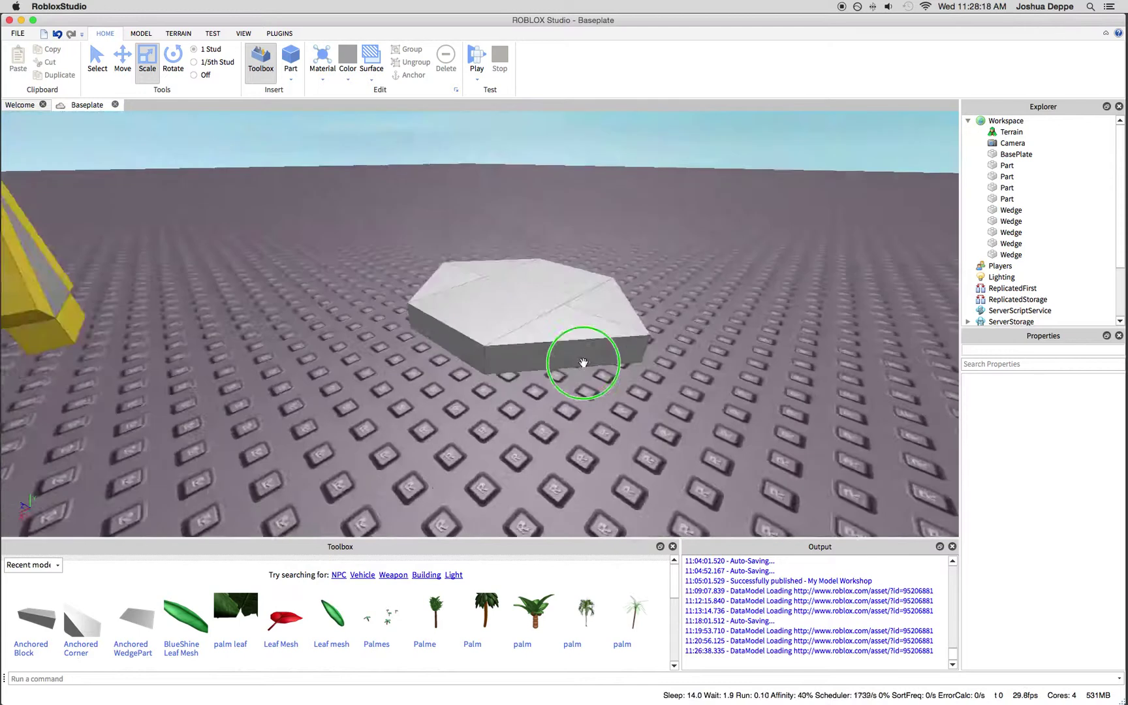
click(461, 315)
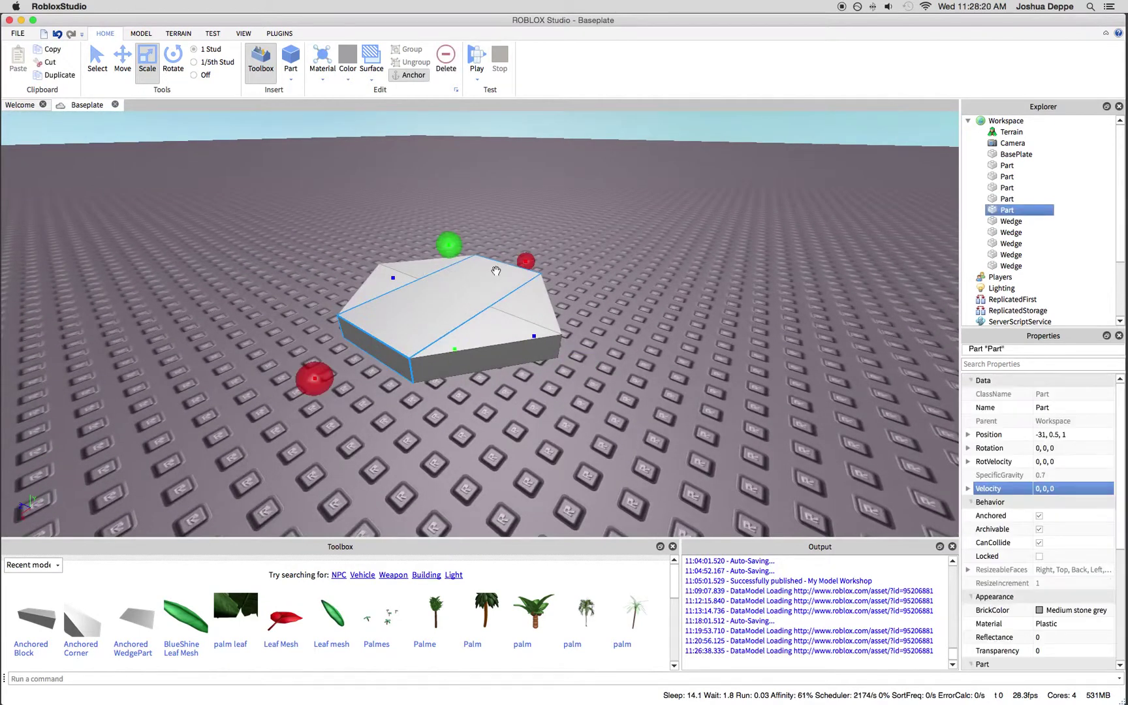
drag(495, 271, 390, 364)
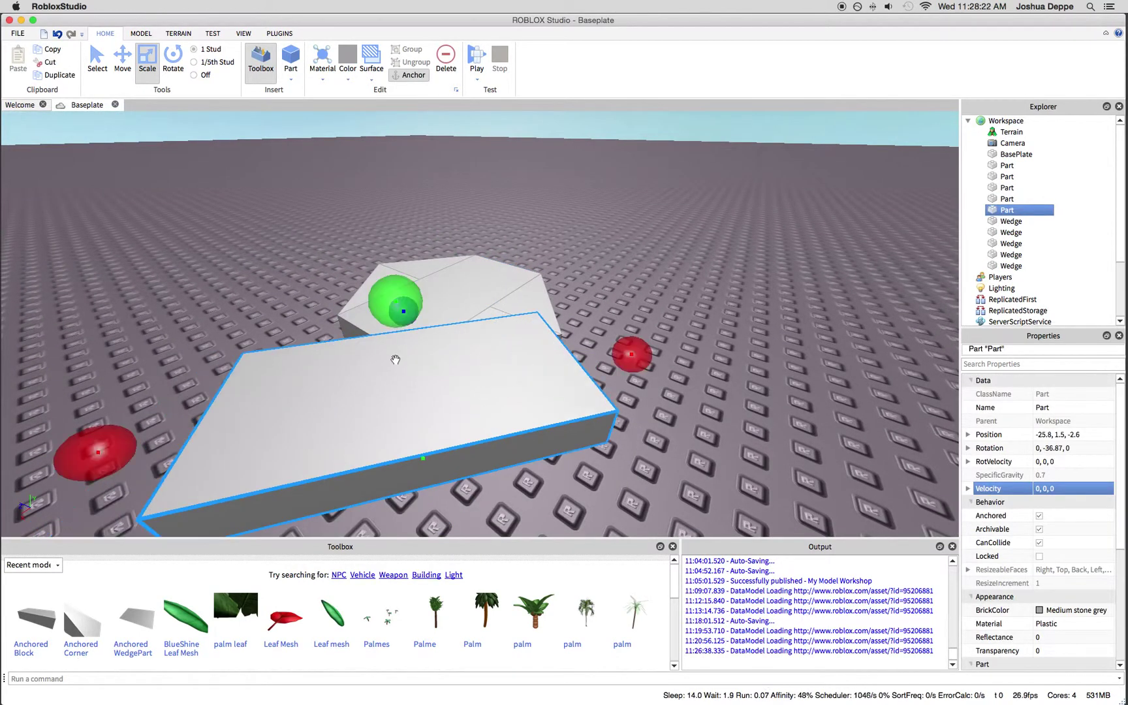
drag(389, 283, 400, 348)
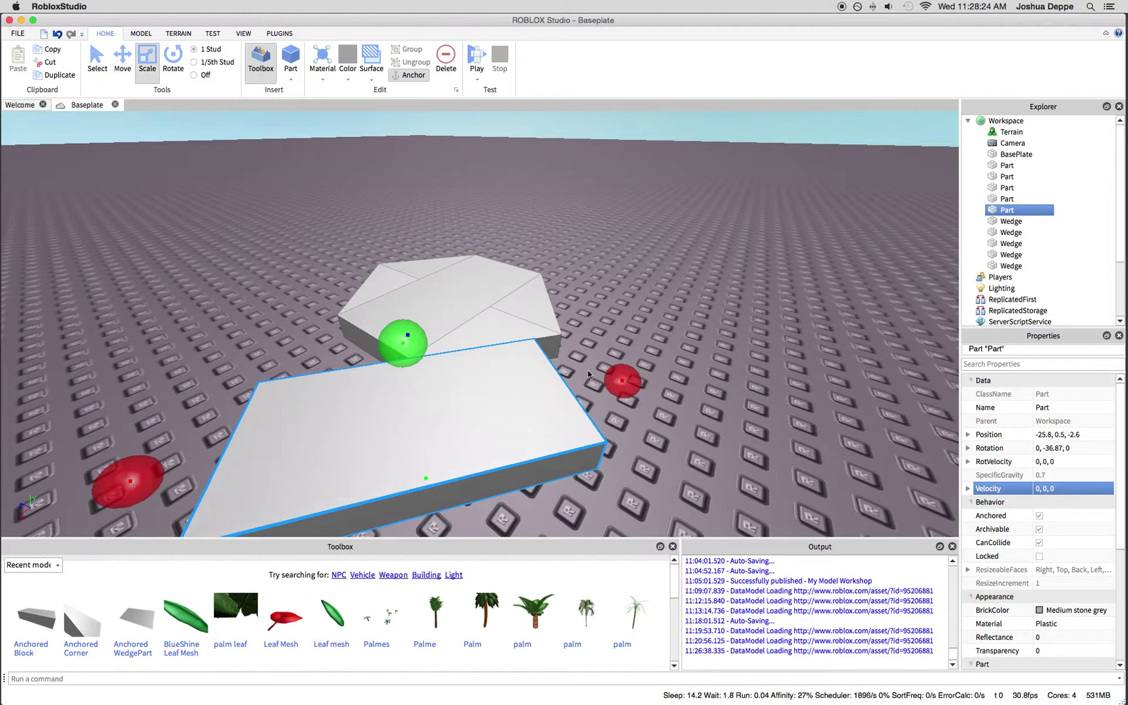
drag(623, 382, 647, 369)
scroll(529, 370, down, 2)
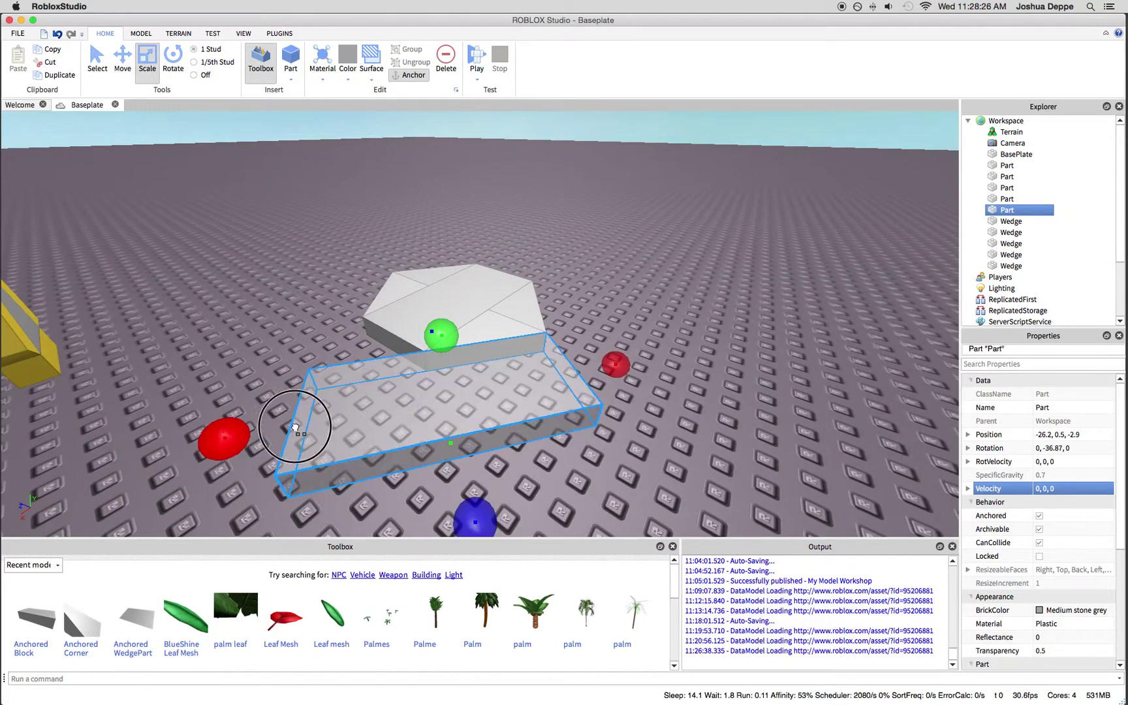
drag(296, 427, 370, 409)
right_drag(484, 353, 370, 379)
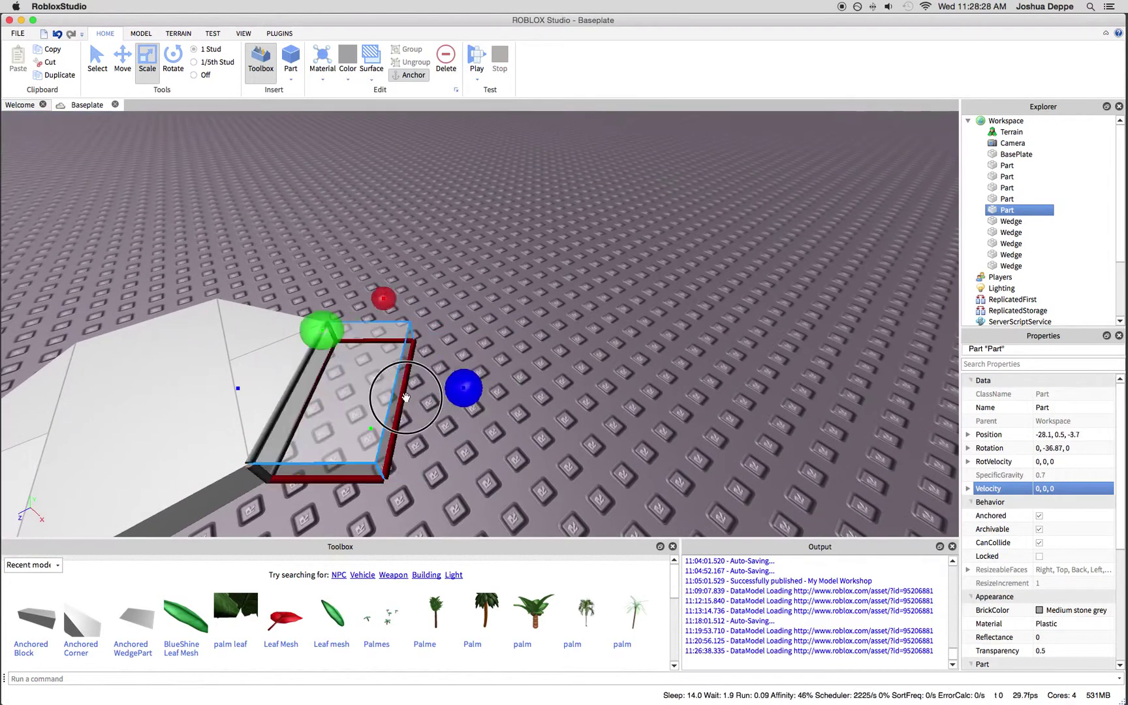
drag(405, 397, 291, 414)
drag(280, 326, 264, 185)
mouse_move(265, 185)
right_down()
mouse_move(529, 309)
mouse_move(440, 292)
right_up()
Move the wall along the floor edge, lowering, thinning and lengthening it to fit
mouse_move(423, 318)
mouse_down()
mouse_move(603, 386)
mouse_move(593, 336)
mouse_move(588, 347)
mouse_up()
key(ctrl+2)
drag(738, 244, 738, 283)
key(ctrl+3)
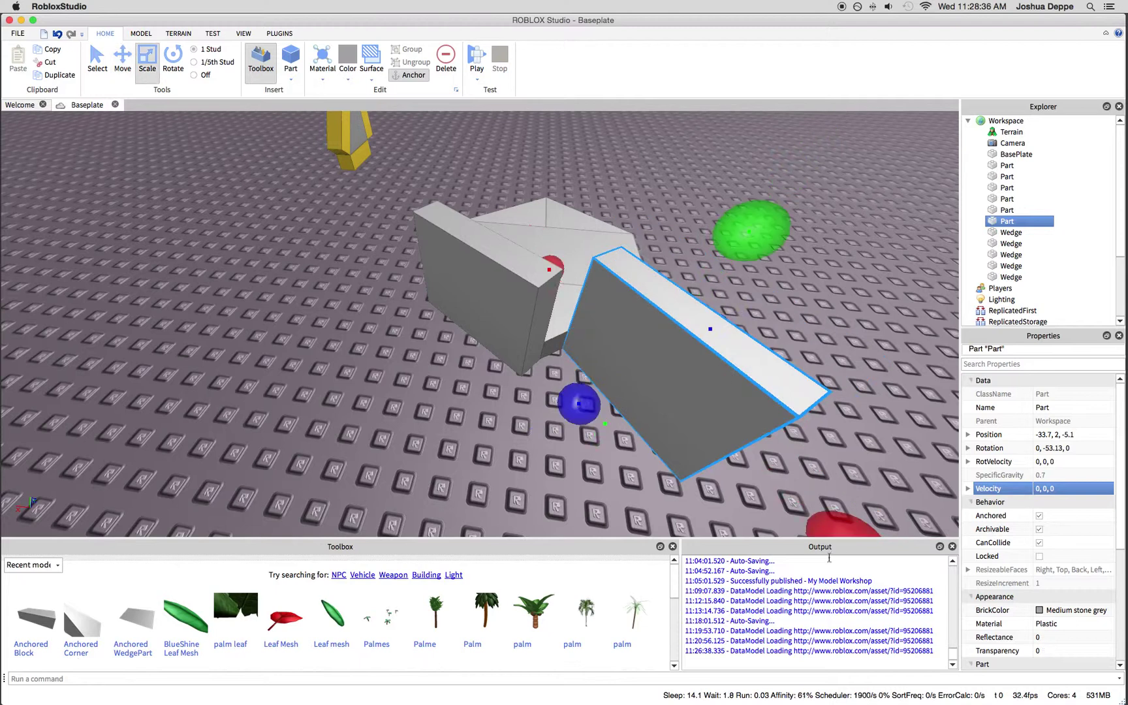
drag(832, 526, 650, 397)
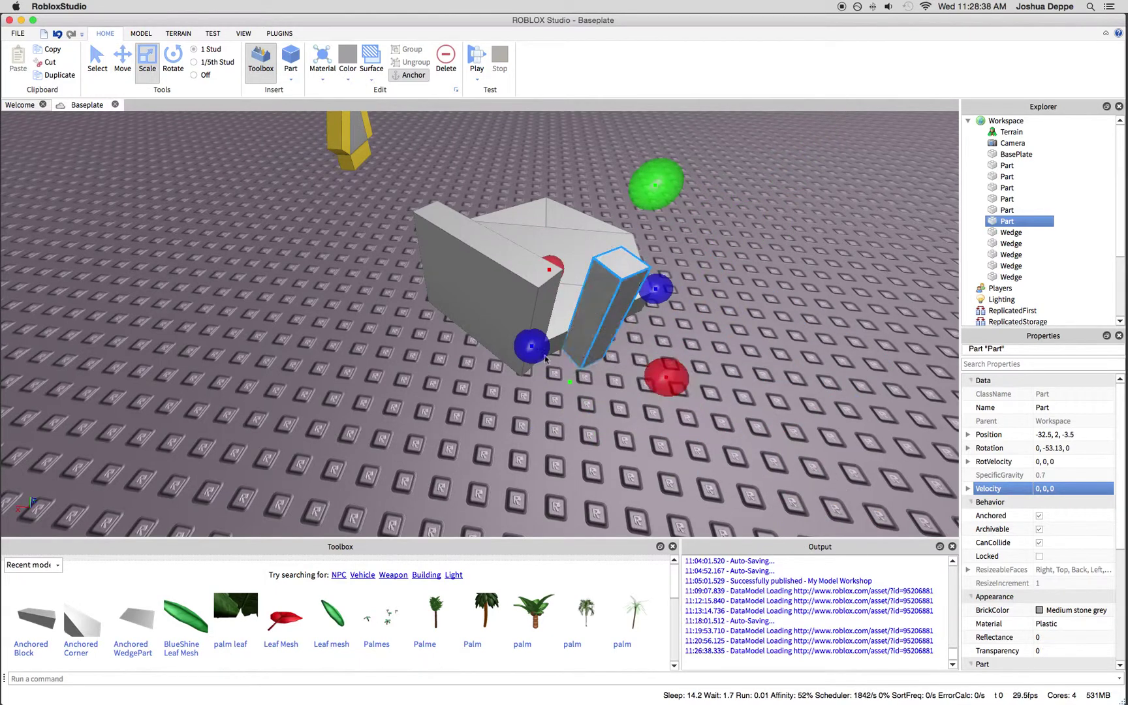
scroll(546, 356, up, 4)
drag(291, 388, 353, 374)
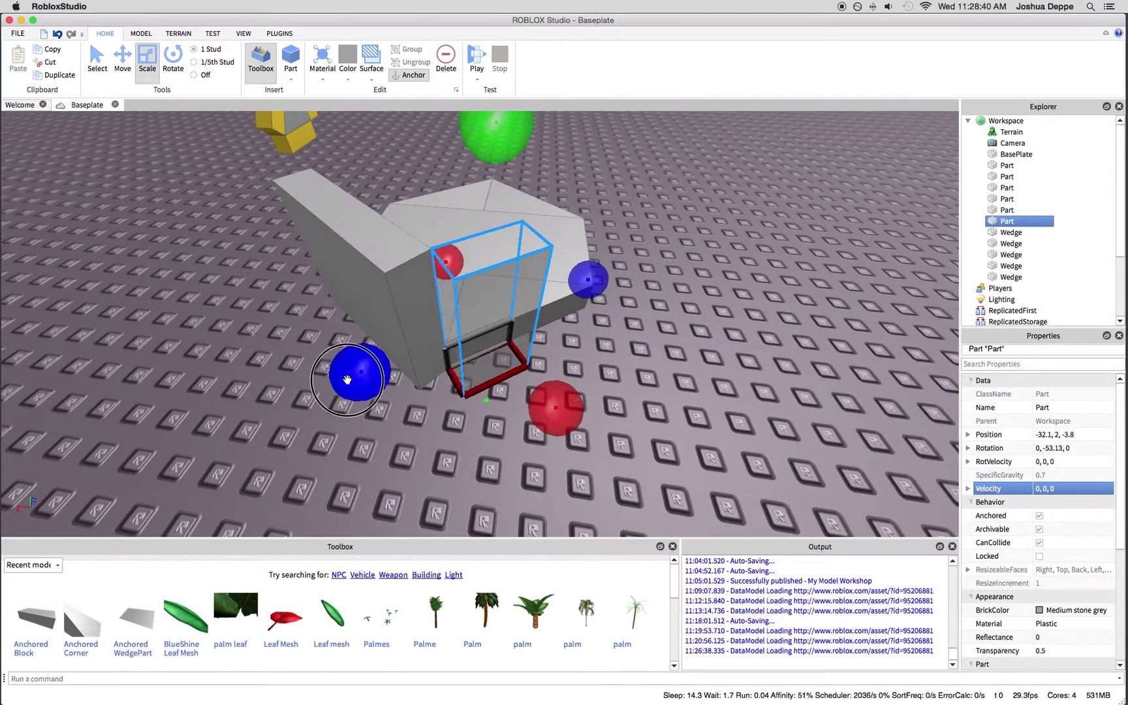
drag(589, 280, 667, 249)
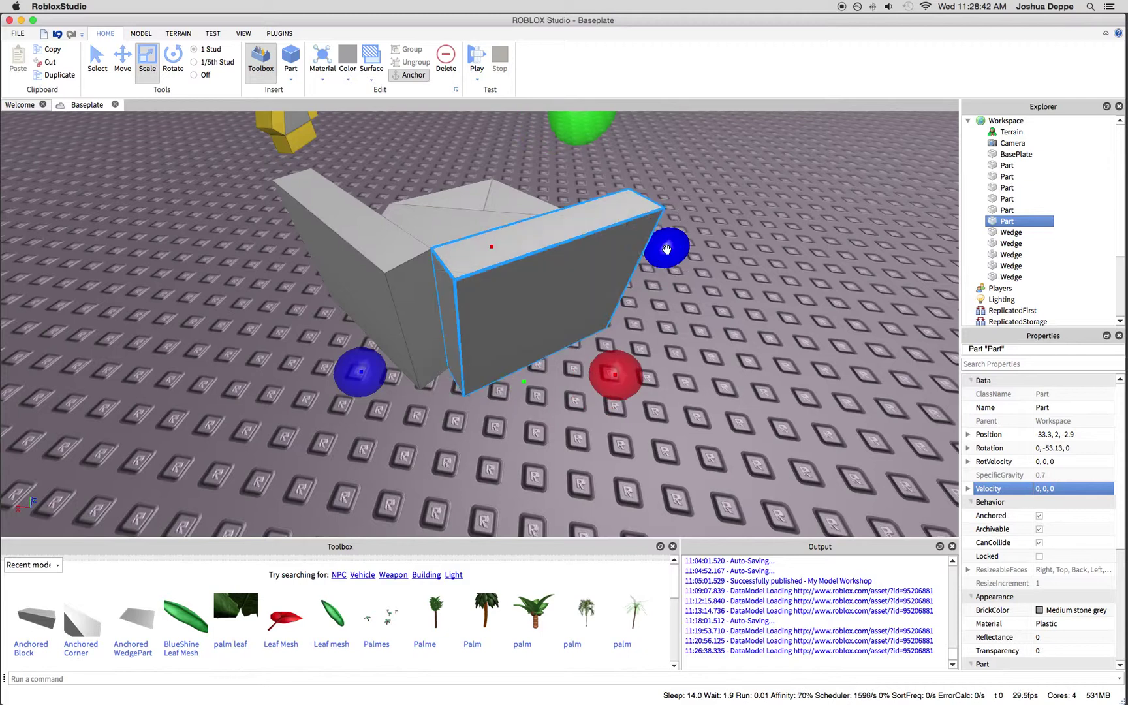
key(ctrl+2)
right_drag(667, 265, 529, 309)
drag(617, 351, 593, 348)
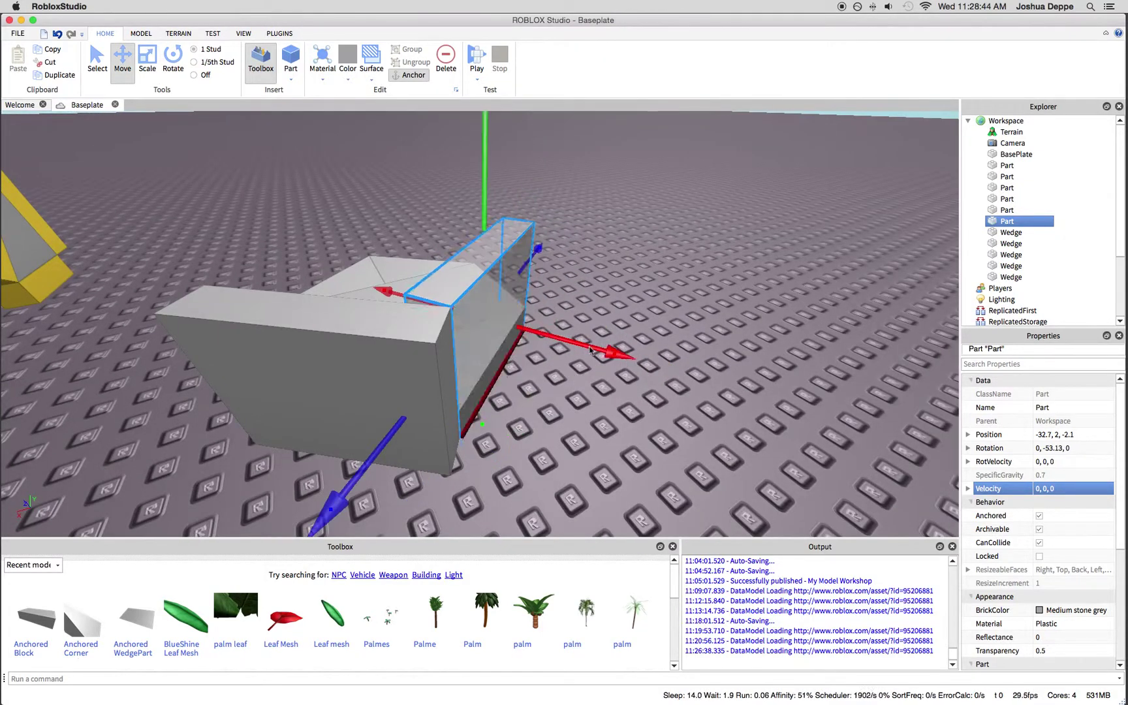
click(659, 262)
Nudge the second wall into position along the other floor edge
right_drag(658, 261, 530, 290)
click(379, 344)
drag(300, 381, 335, 370)
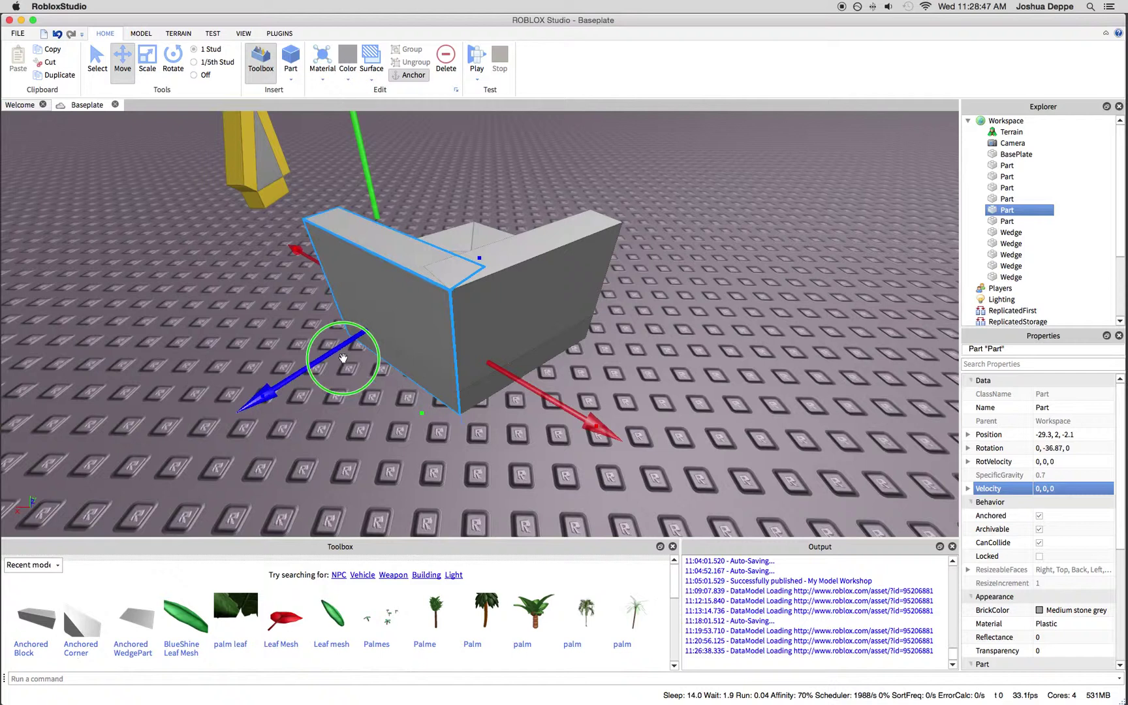
right_drag(344, 367, 522, 425)
click(461, 390)
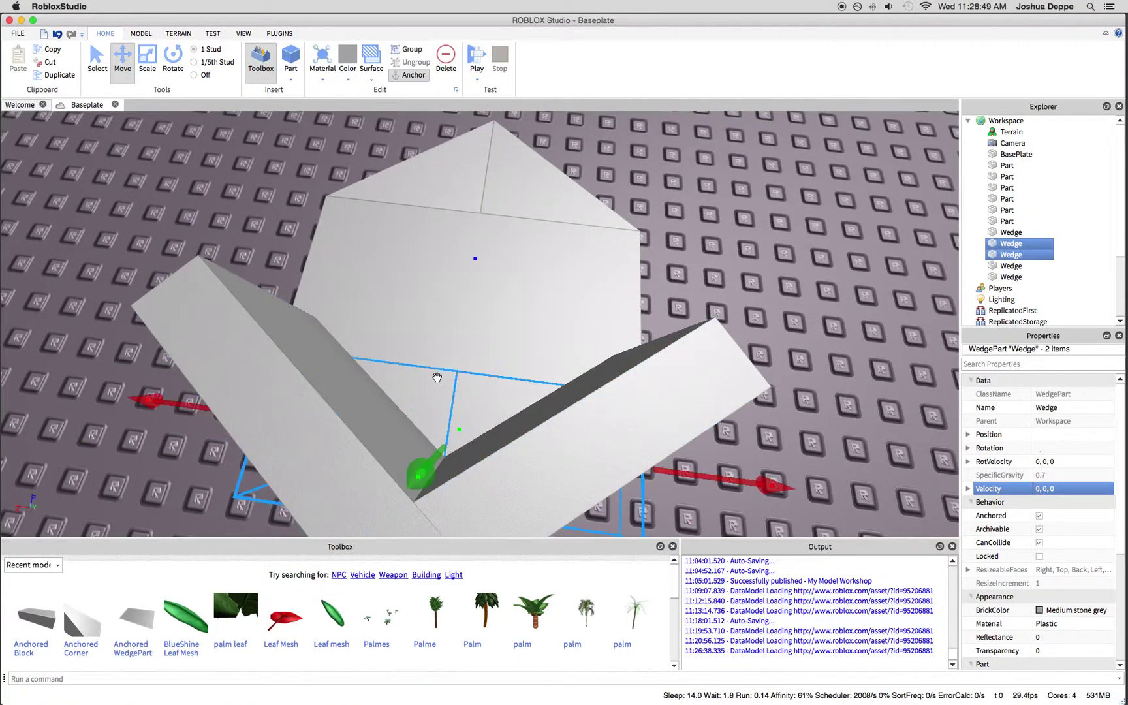
Stretch the centre floor block sideways and upward into another wall
click(437, 378)
right_drag(436, 377, 442, 370)
click(526, 320)
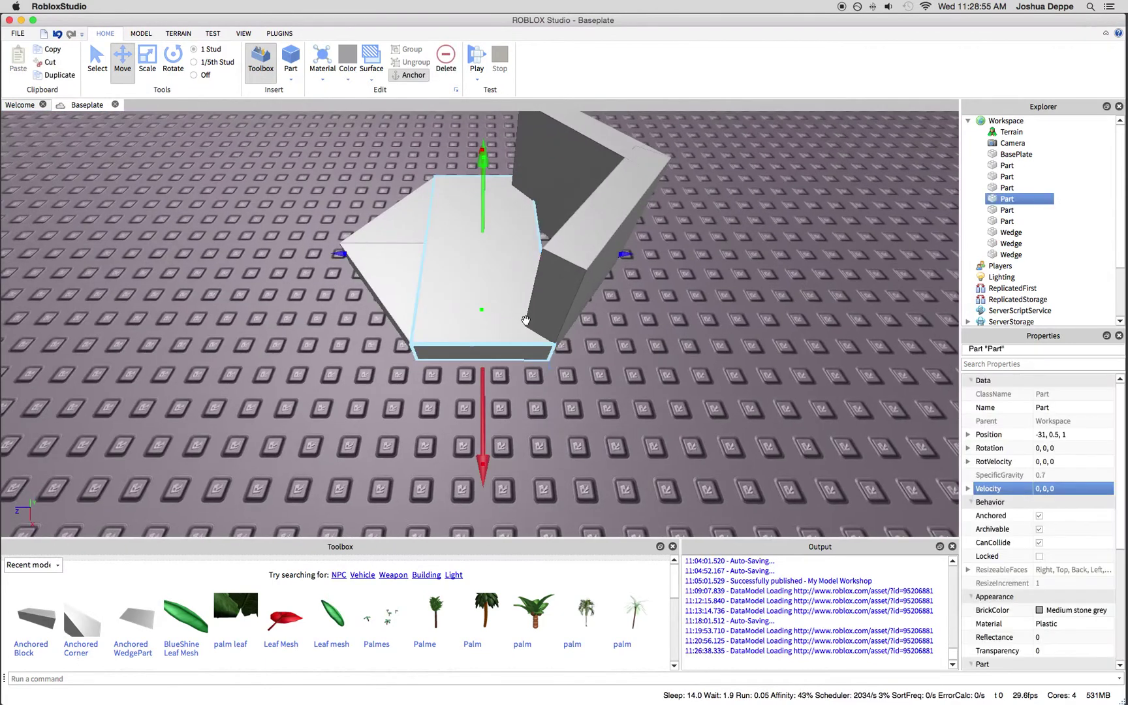
key(ctrl+3)
right_drag(510, 280, 442, 192)
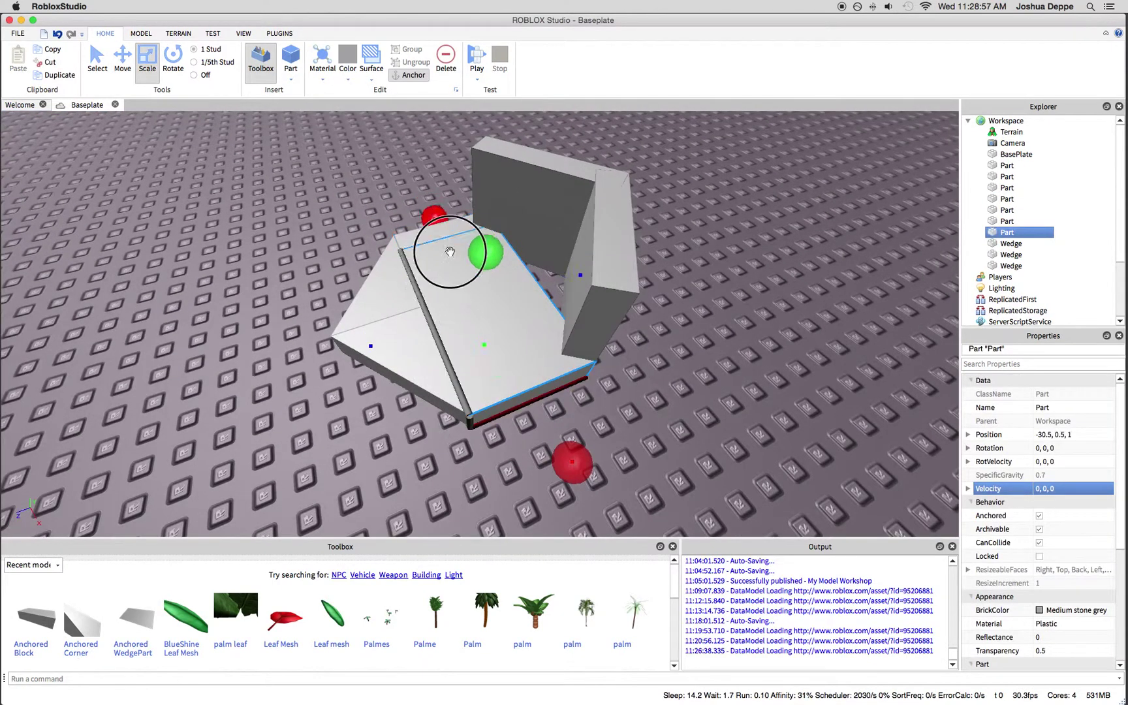
mouse_move(450, 253)
mouse_down()
mouse_move(487, 318)
mouse_move(565, 221)
mouse_up()
click(749, 264)
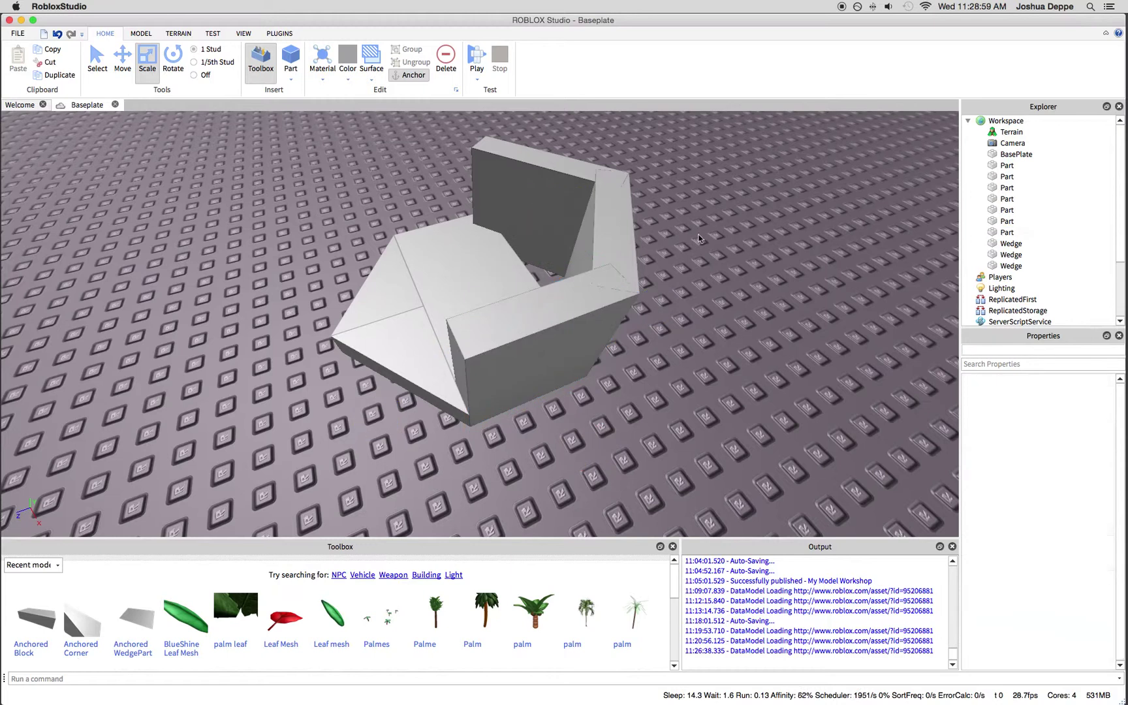
right_drag(697, 239, 617, 353)
scroll(698, 236, up, 4)
right_drag(697, 236, 696, 235)
scroll(696, 236, down, 3)
scroll(696, 235, down, 4)
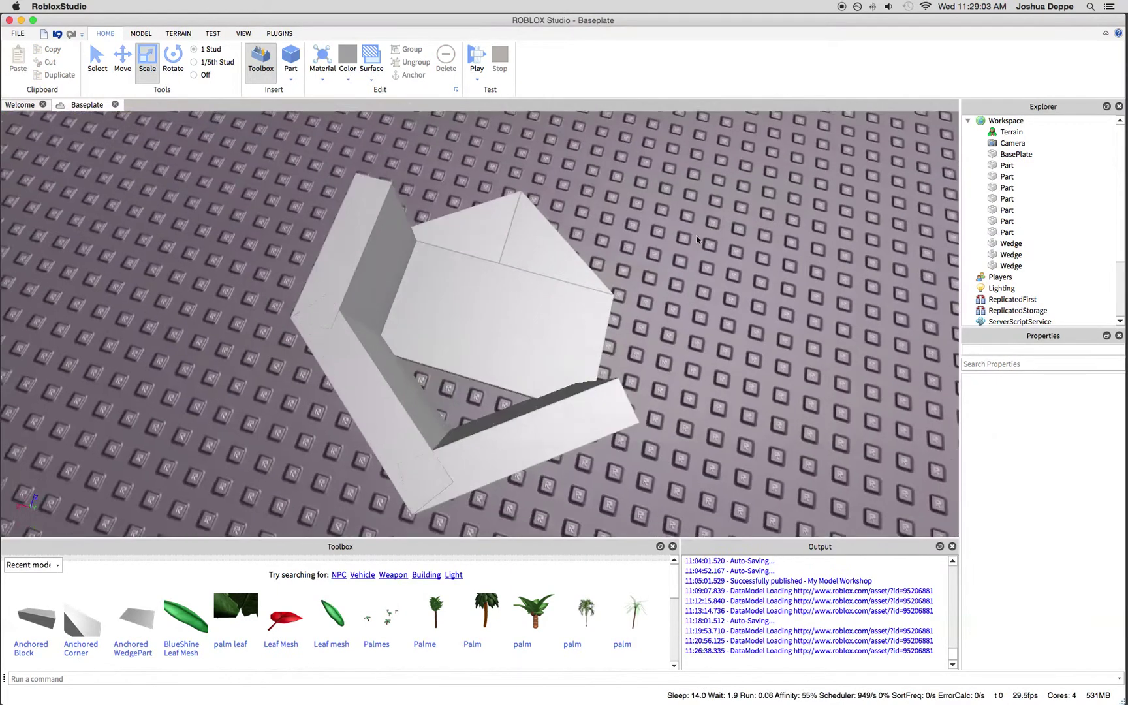
Move the inner block to the structure's right side and delete the leftover block
click(346, 247)
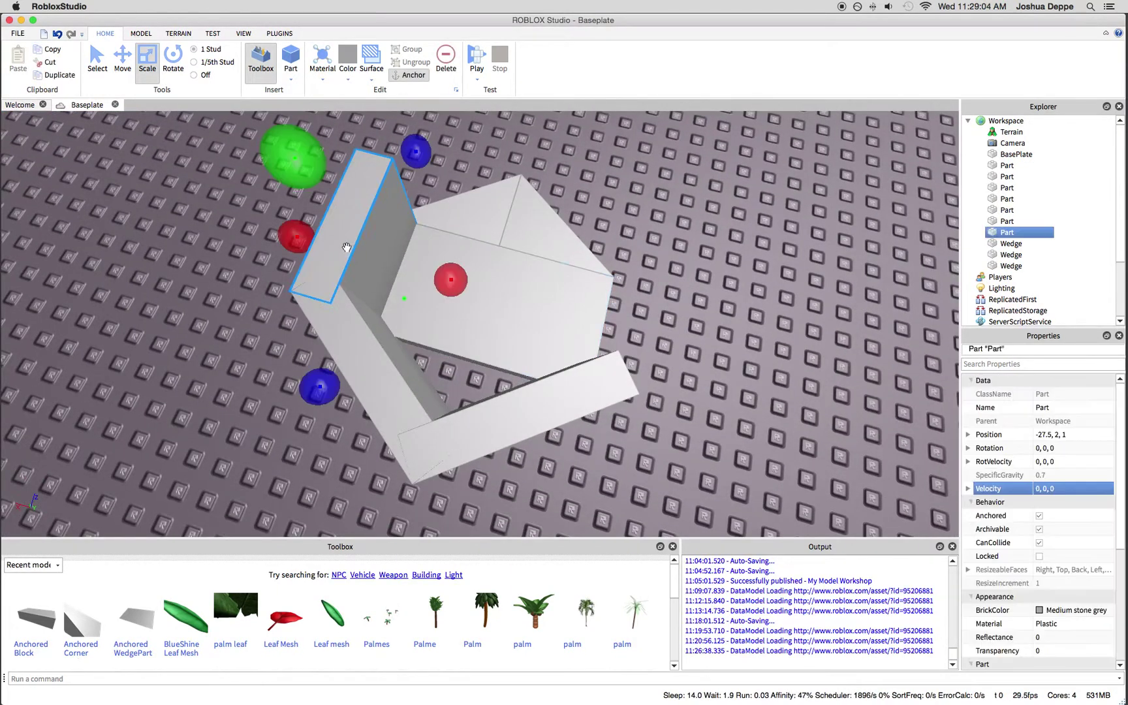
key(ctrl+2)
drag(347, 247, 617, 291)
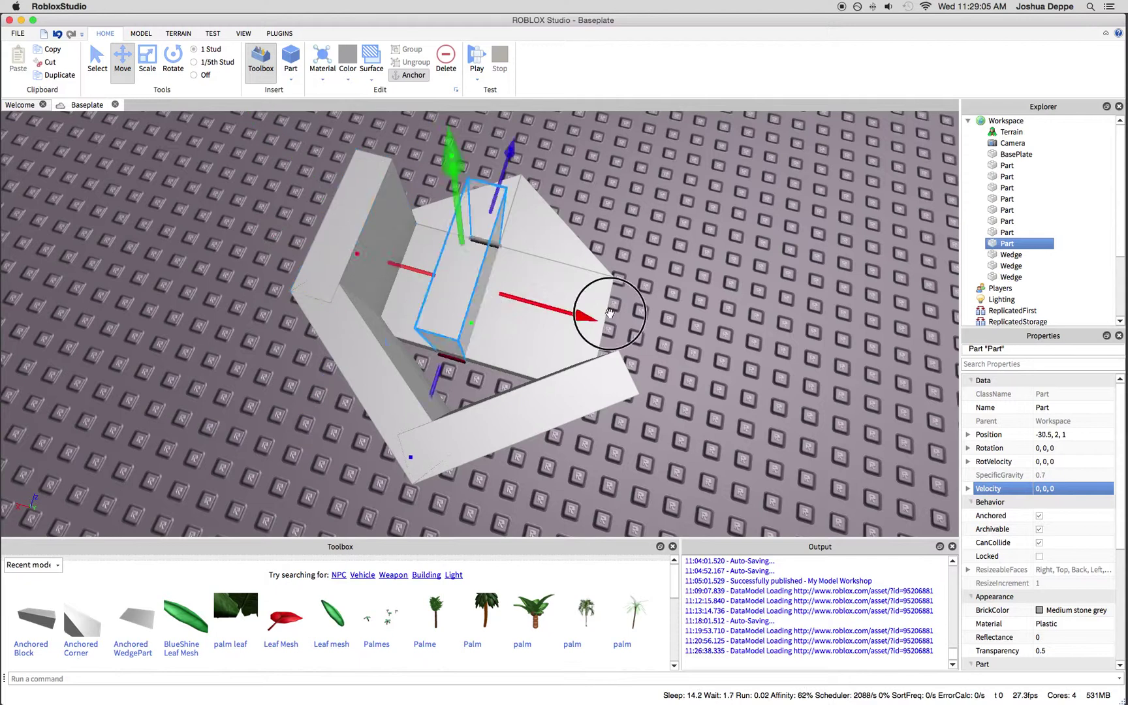
click(718, 303)
scroll(697, 303, down, 3)
right_drag(718, 302, 617, 308)
click(511, 318)
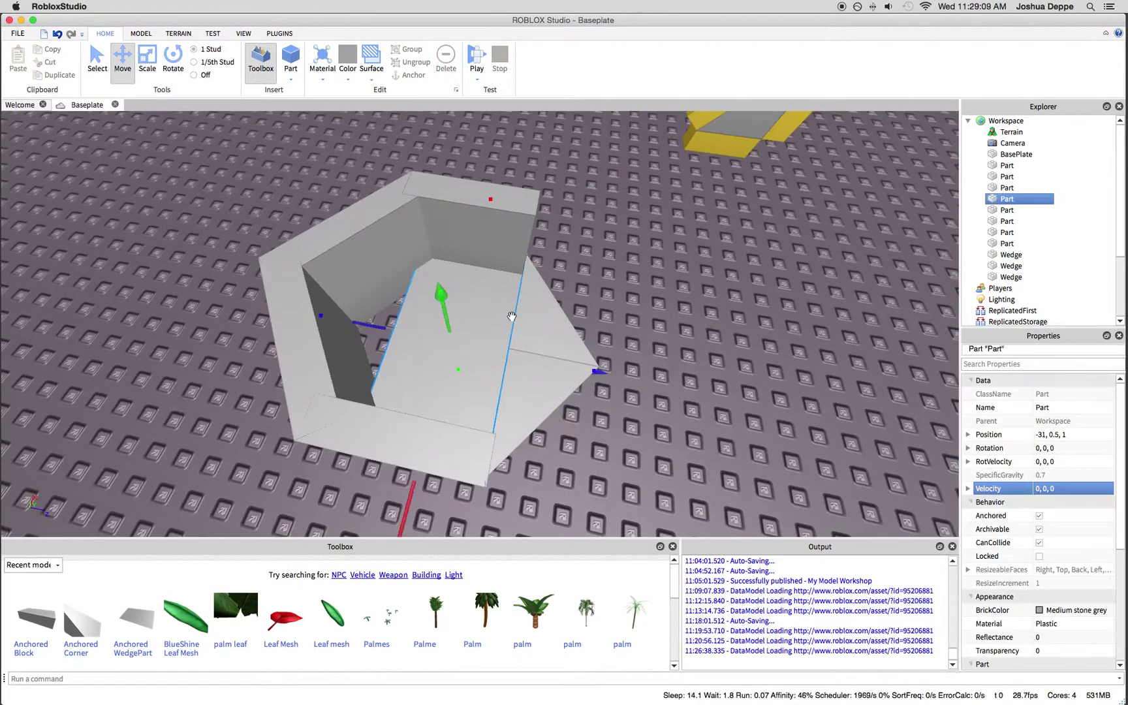
key(Delete)
right_drag(511, 318, 512, 317)
scroll(511, 317, down, 3)
Duplicate a wall piece, then resize and slide the copy into the wall's gap
click(372, 278)
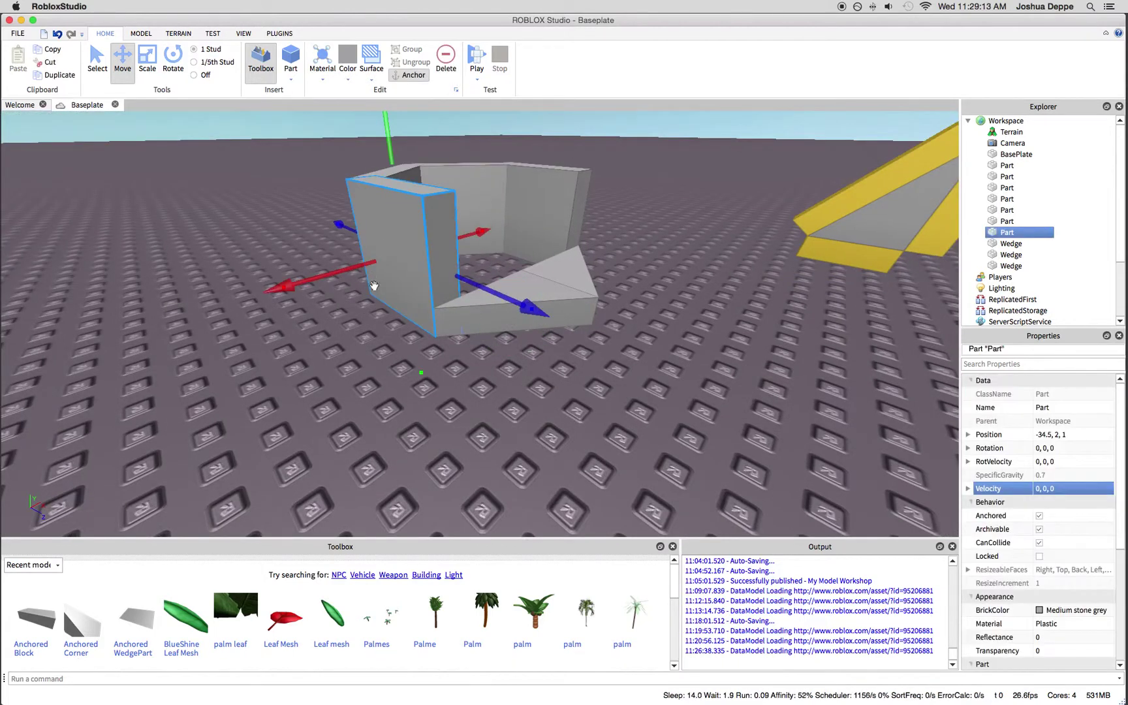
key(super+d)
drag(372, 277, 511, 318)
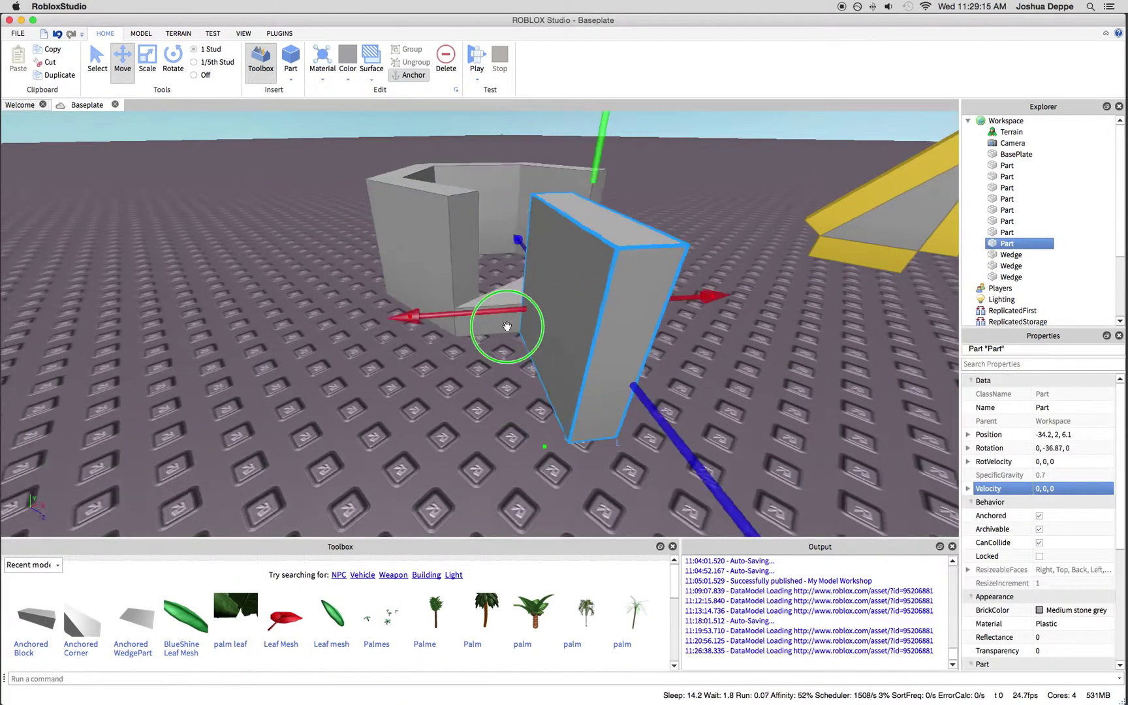
right_drag(511, 317, 512, 317)
key(super+3)
drag(616, 317, 522, 285)
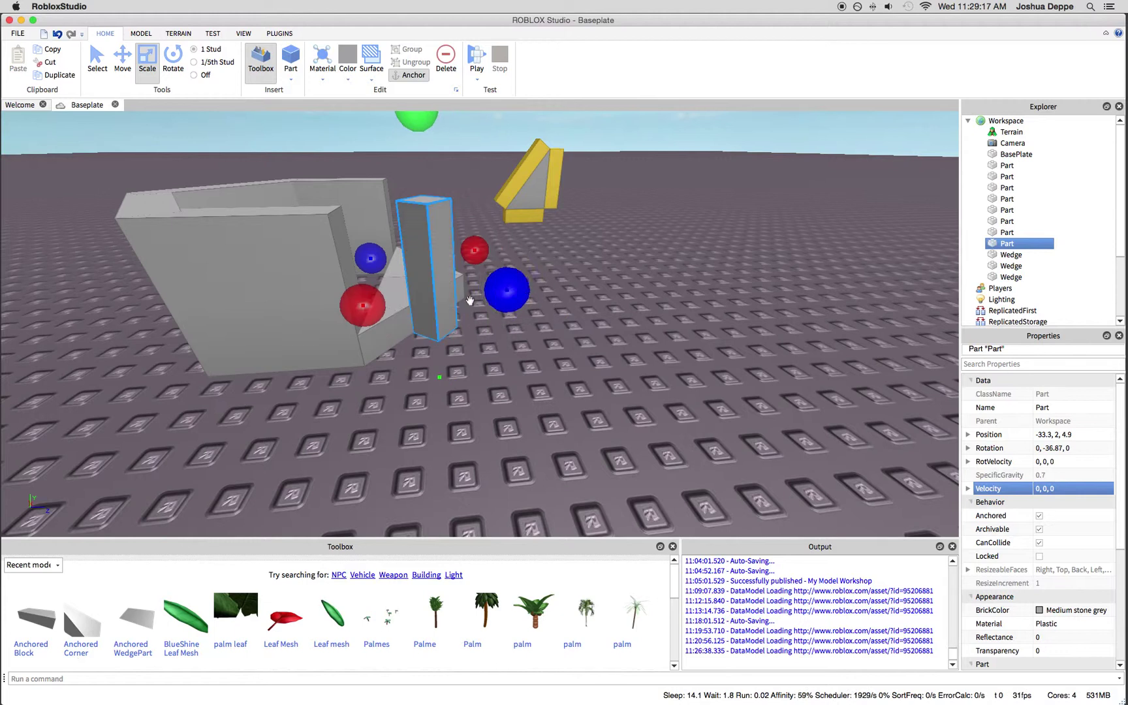
drag(357, 307, 329, 313)
drag(481, 241, 498, 216)
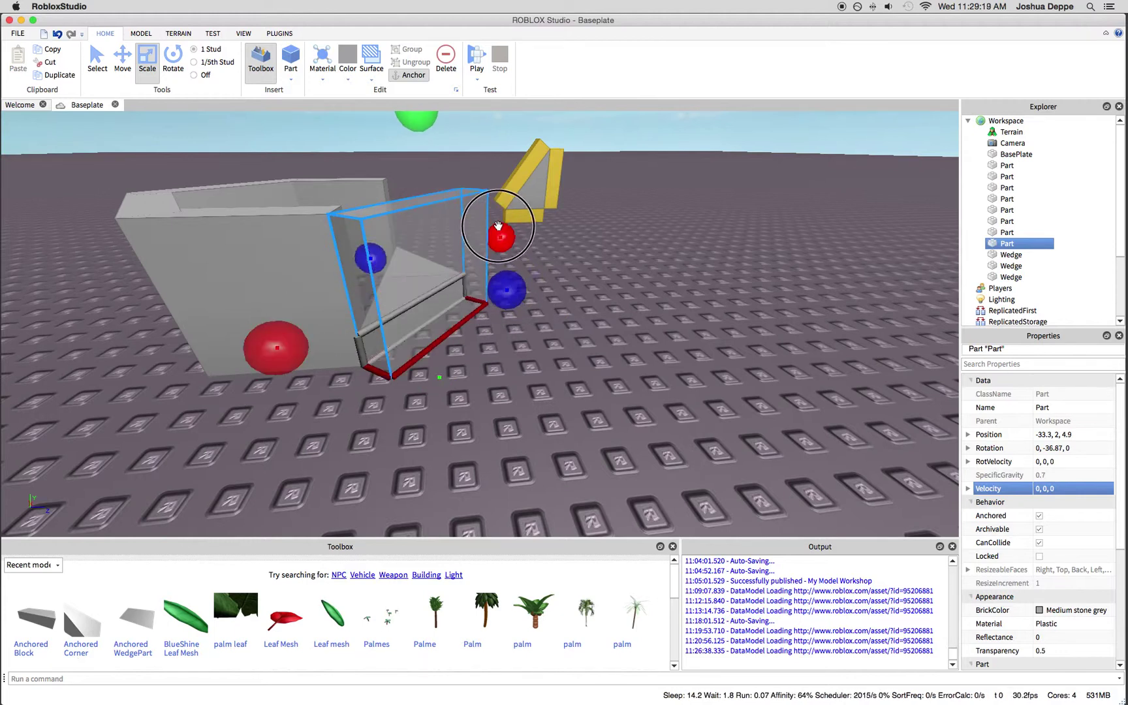
key(super+2)
drag(493, 283, 455, 276)
mouse_move(454, 276)
right_down()
mouse_move(458, 264)
mouse_move(528, 291)
right_up()
click(660, 250)
mouse_move(660, 250)
right_down()
mouse_move(642, 258)
mouse_move(648, 275)
right_up()
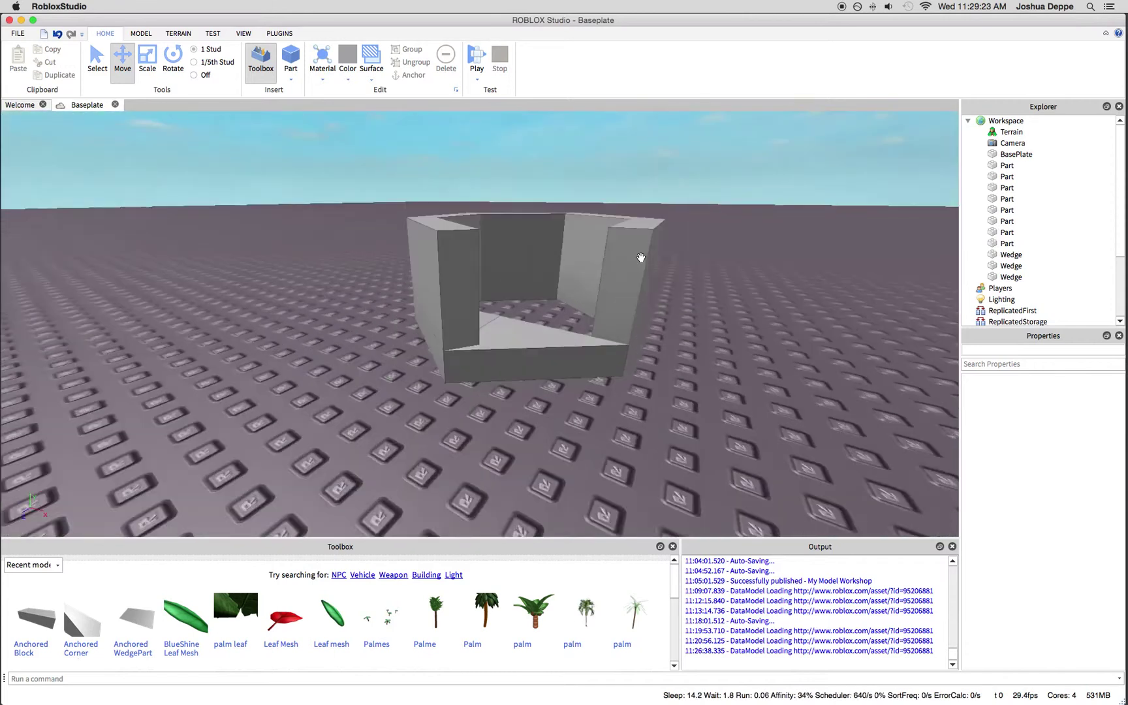
scroll(647, 275, down, 3)
Move and stretch the last wall piece across the open side to close the ring
click(626, 296)
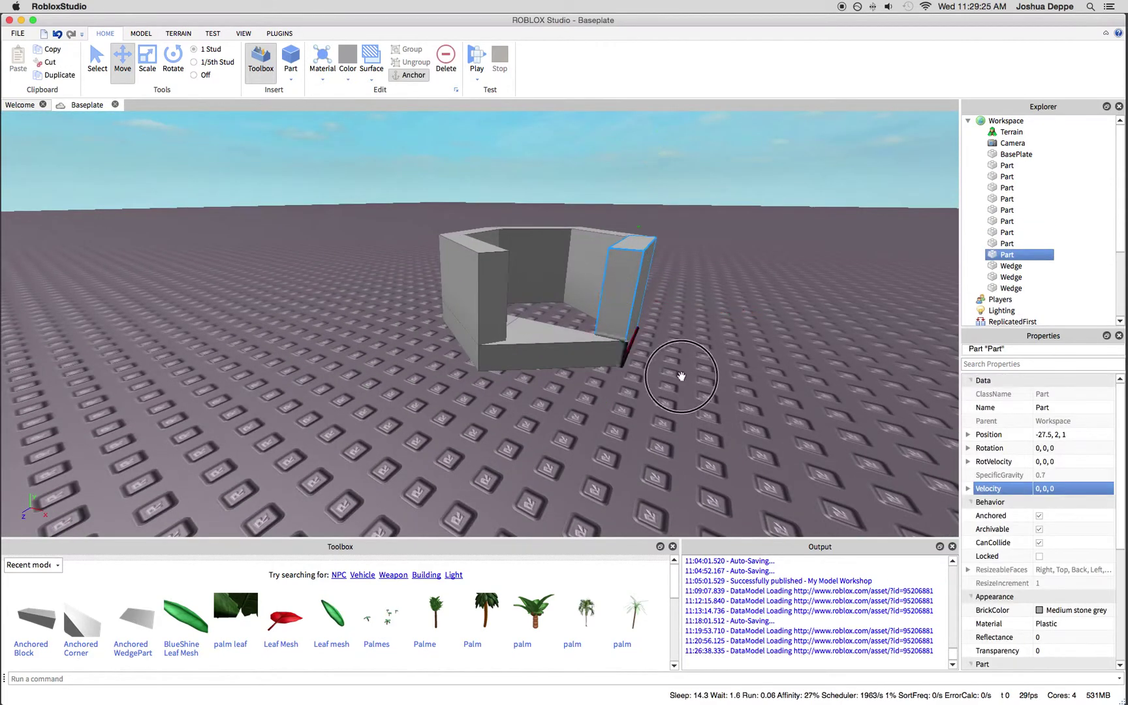
drag(680, 377, 578, 330)
key(ctrl+3)
right_drag(540, 350, 494, 361)
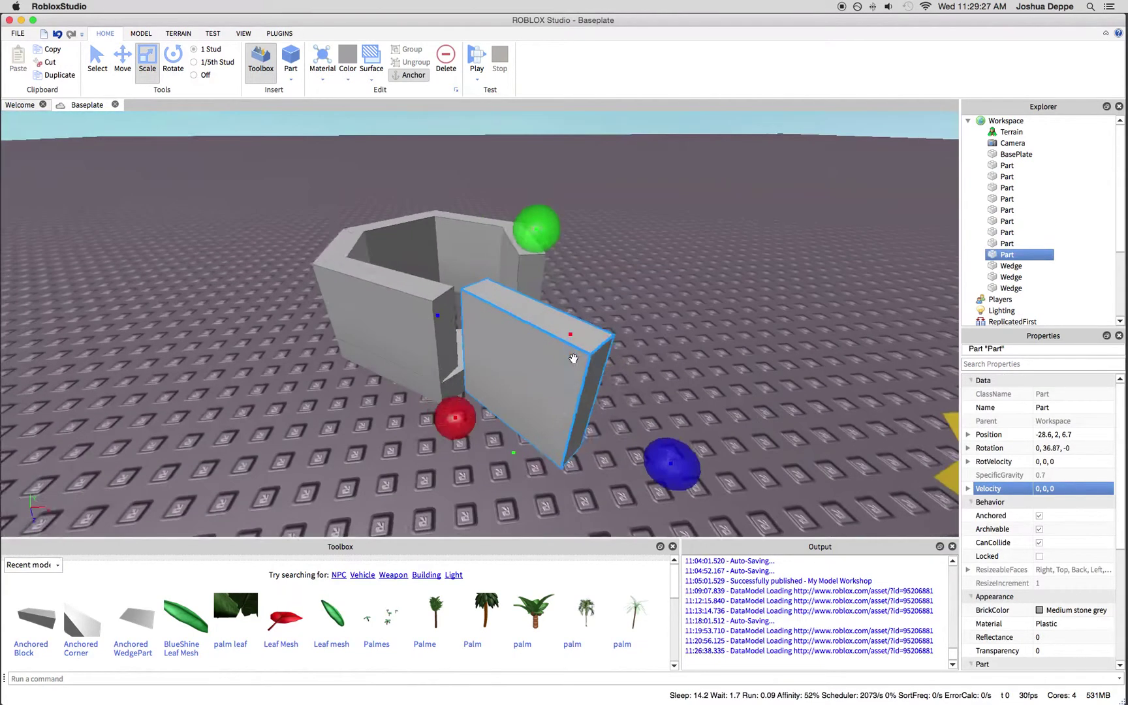
drag(670, 458, 579, 385)
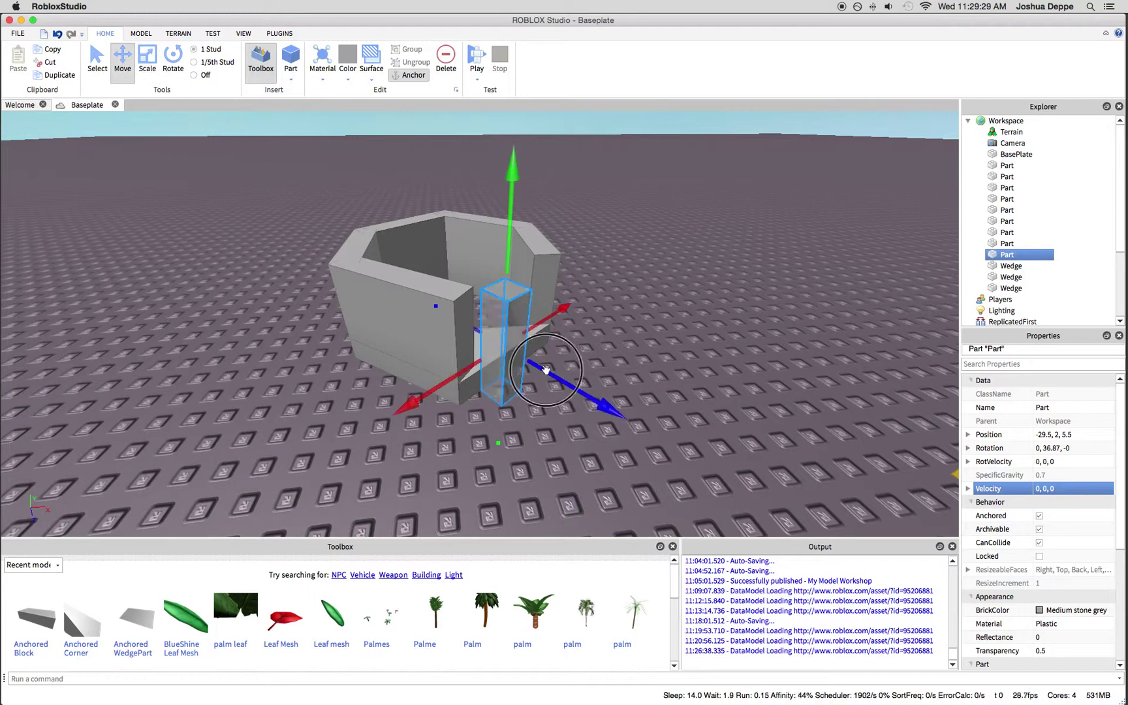
drag(420, 370, 395, 380)
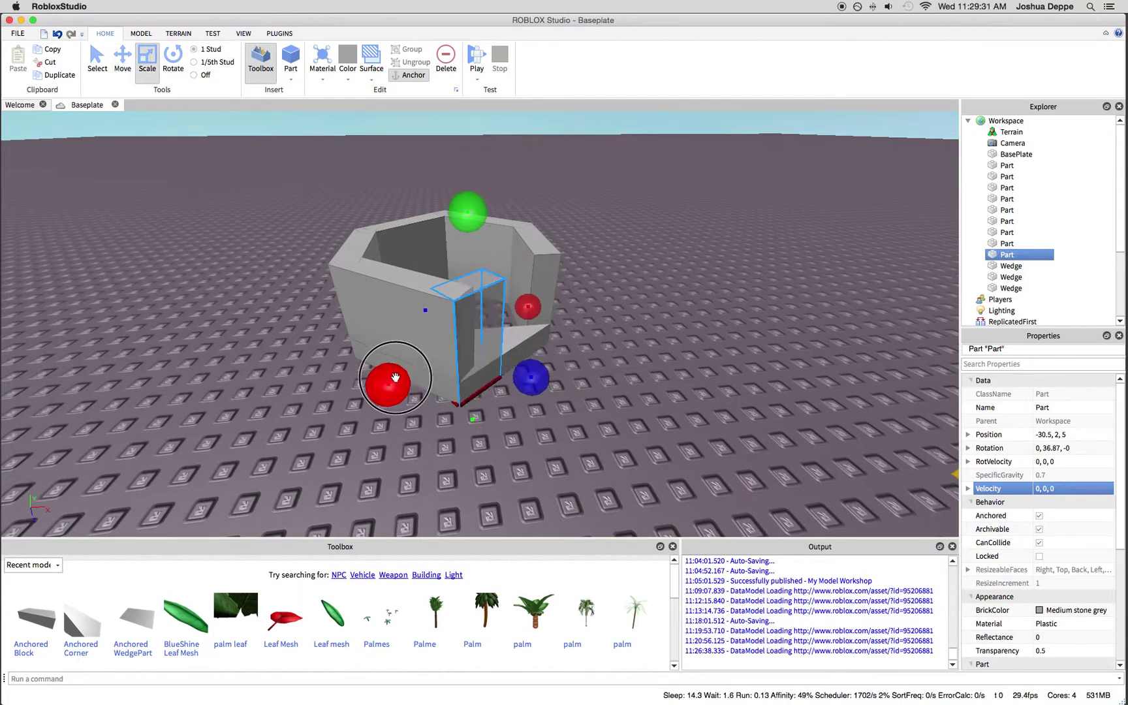
drag(523, 305, 590, 273)
right_drag(564, 335, 494, 379)
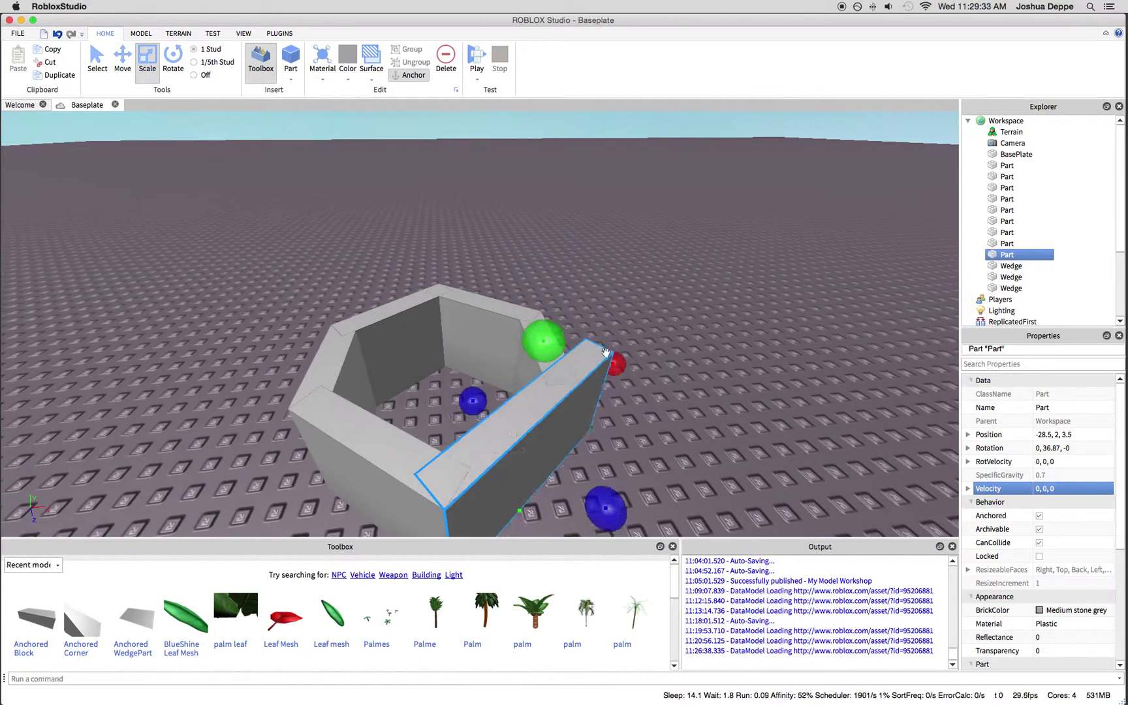
drag(614, 360, 588, 387)
right_drag(574, 379, 547, 422)
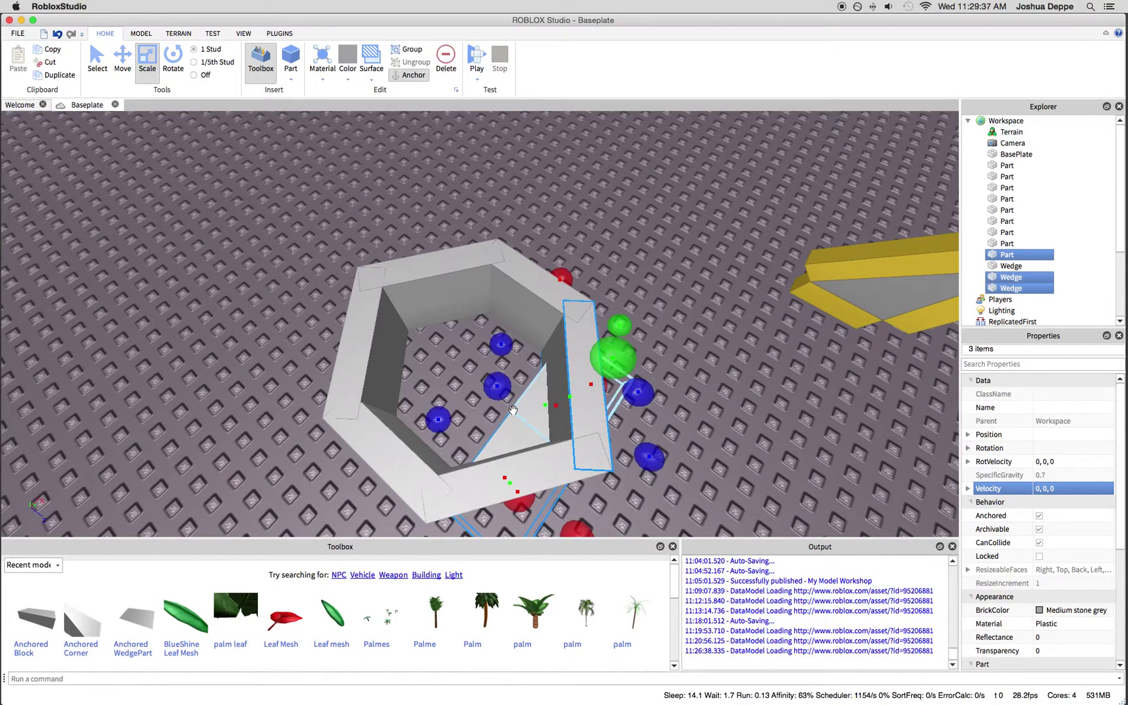
Delete only the inner wedges, then fly the camera toward the yellow triangle
key(Delete)
key(ctrl+z)
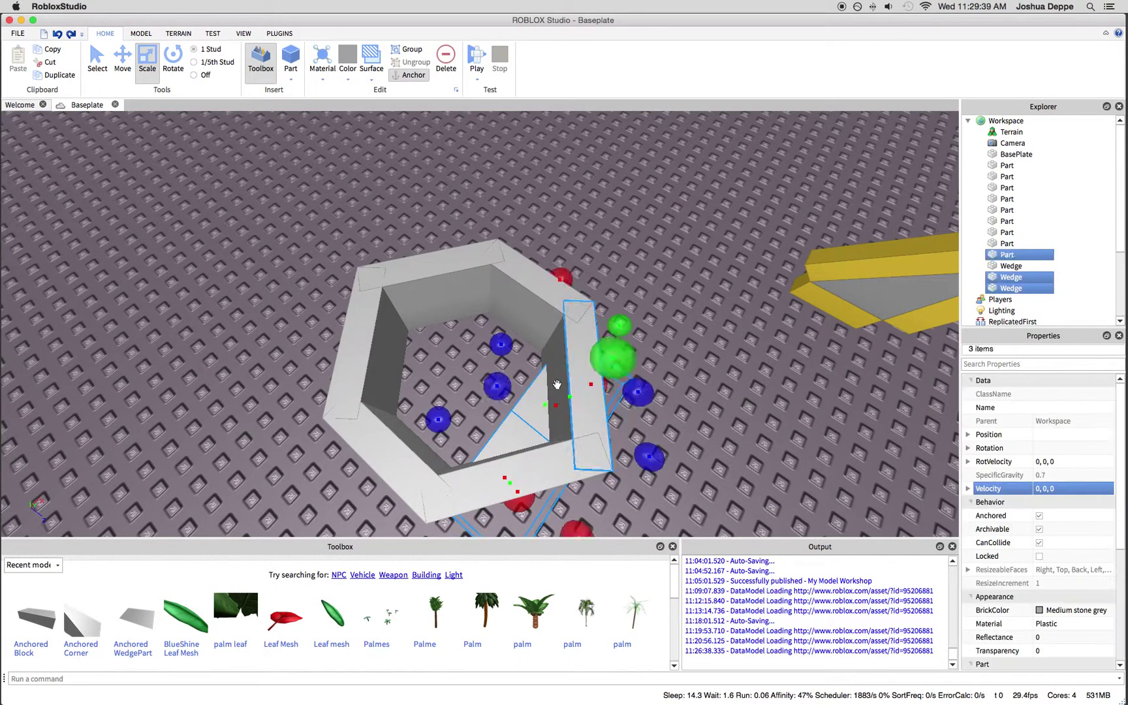
key(Delete)
right_drag(586, 353, 588, 354)
key(w)
key(s)
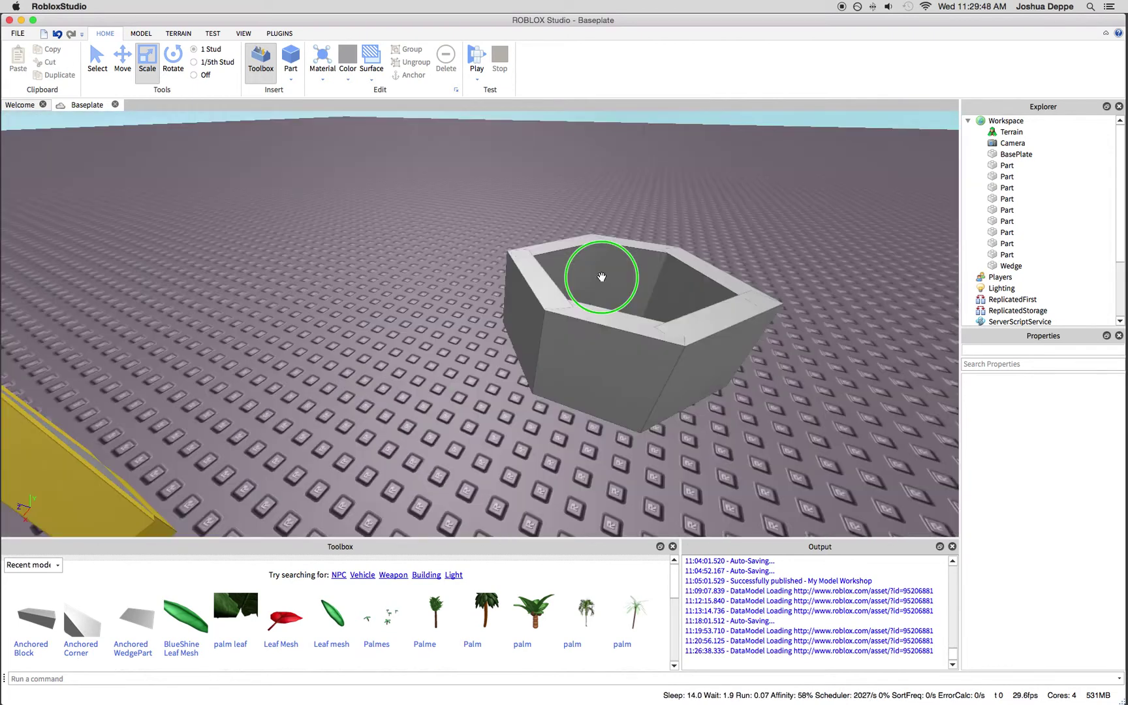
right_drag(601, 279, 601, 279)
key(s)
Move the yellow base onto open ground and stretch it to double length
click(454, 357)
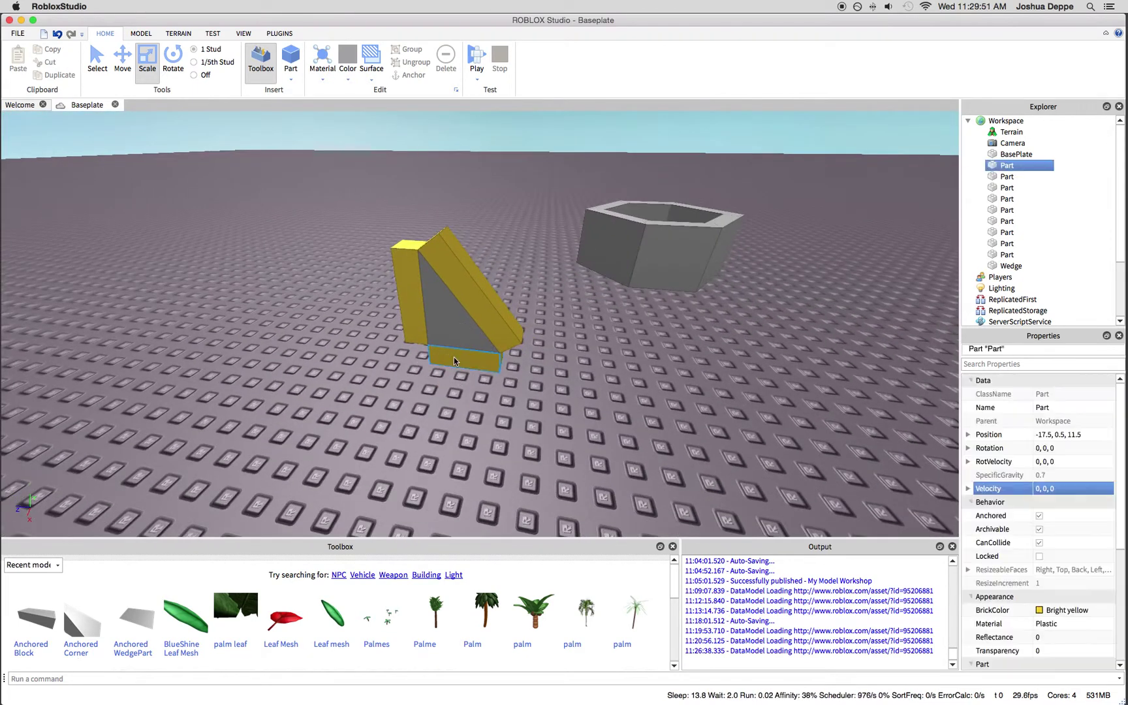
right_drag(611, 438, 560, 405)
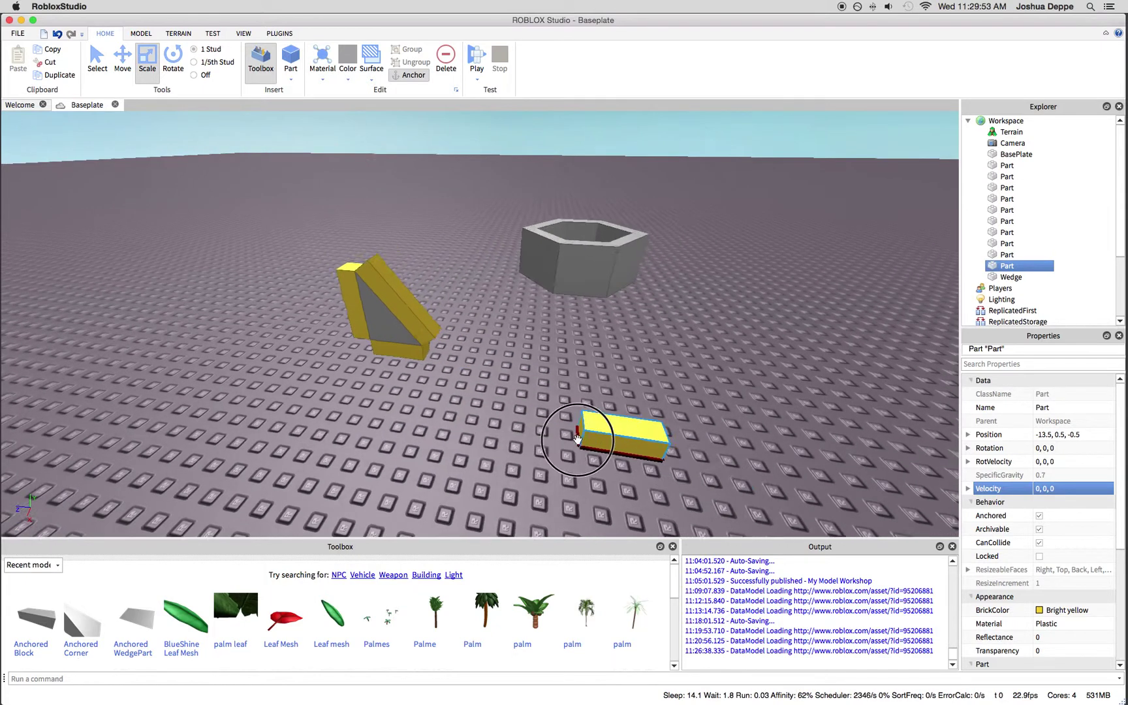
drag(547, 395, 602, 388)
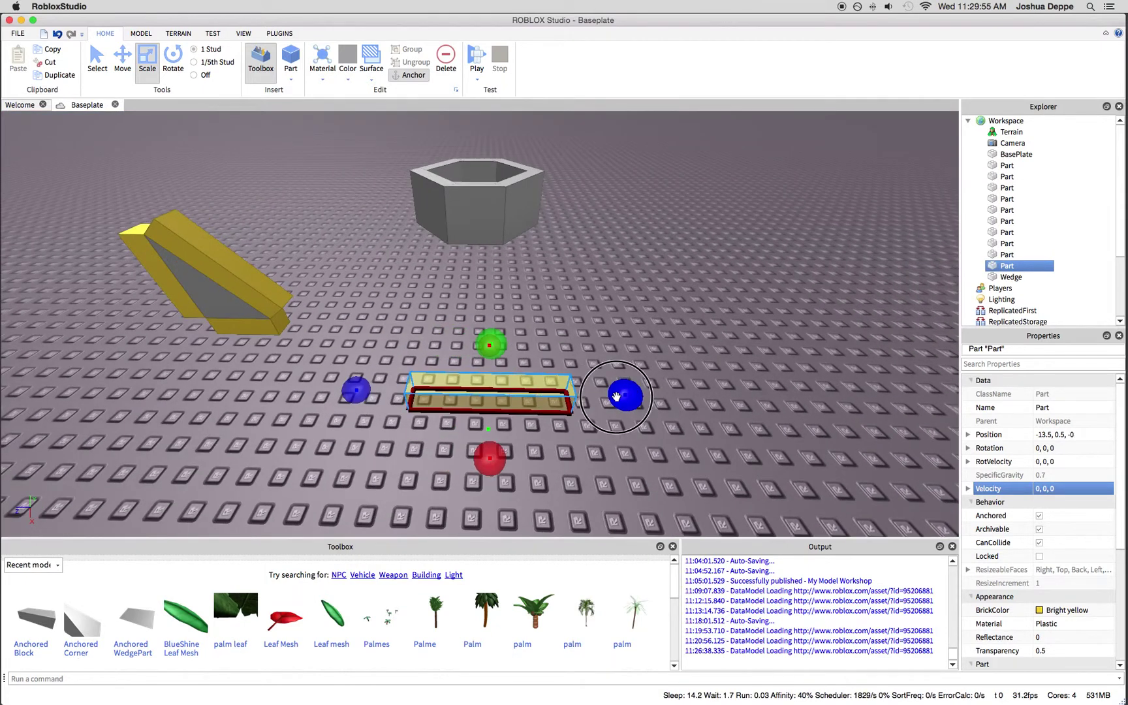
Make a yellow upright of double height at the end of the long base
drag(134, 232, 388, 366)
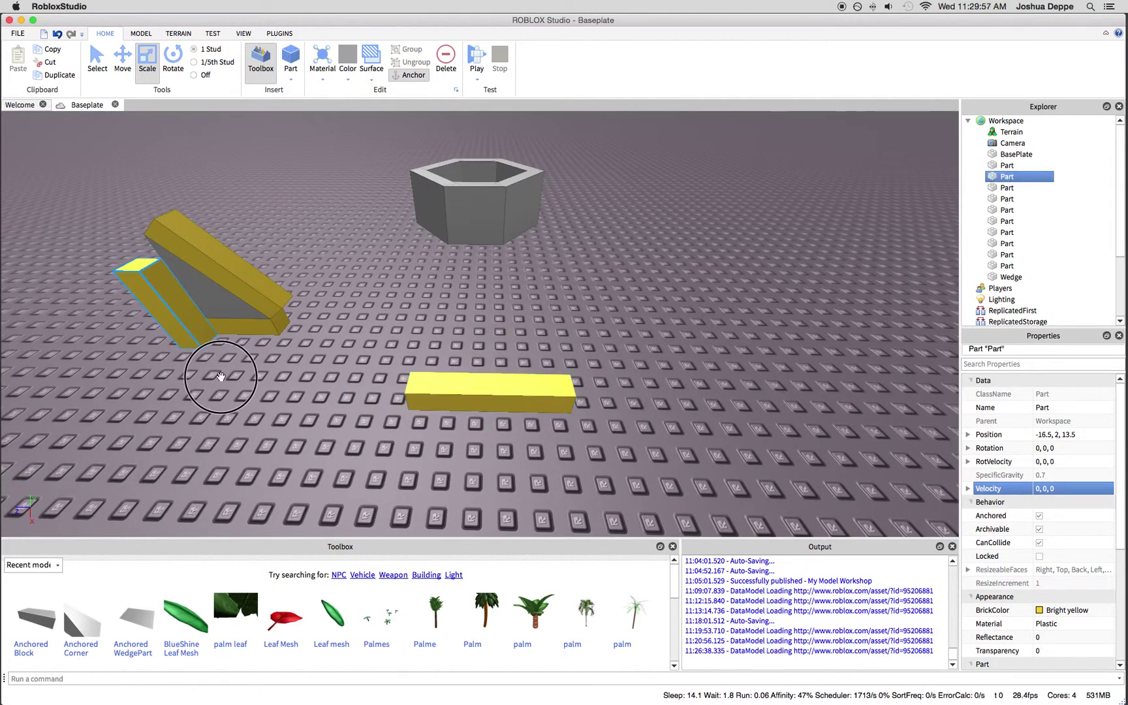
drag(358, 201, 335, 168)
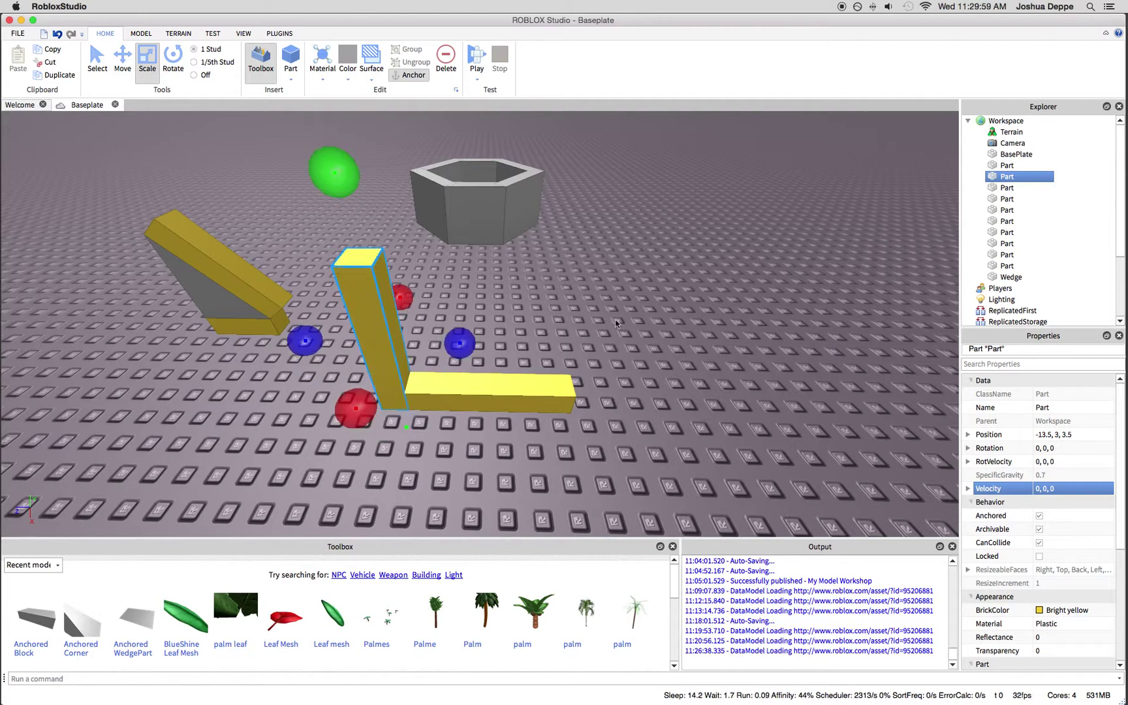
scroll(1040, 485, down, 5)
drag(358, 251, 348, 190)
right_drag(529, 309, 529, 335)
key(ctrl+2)
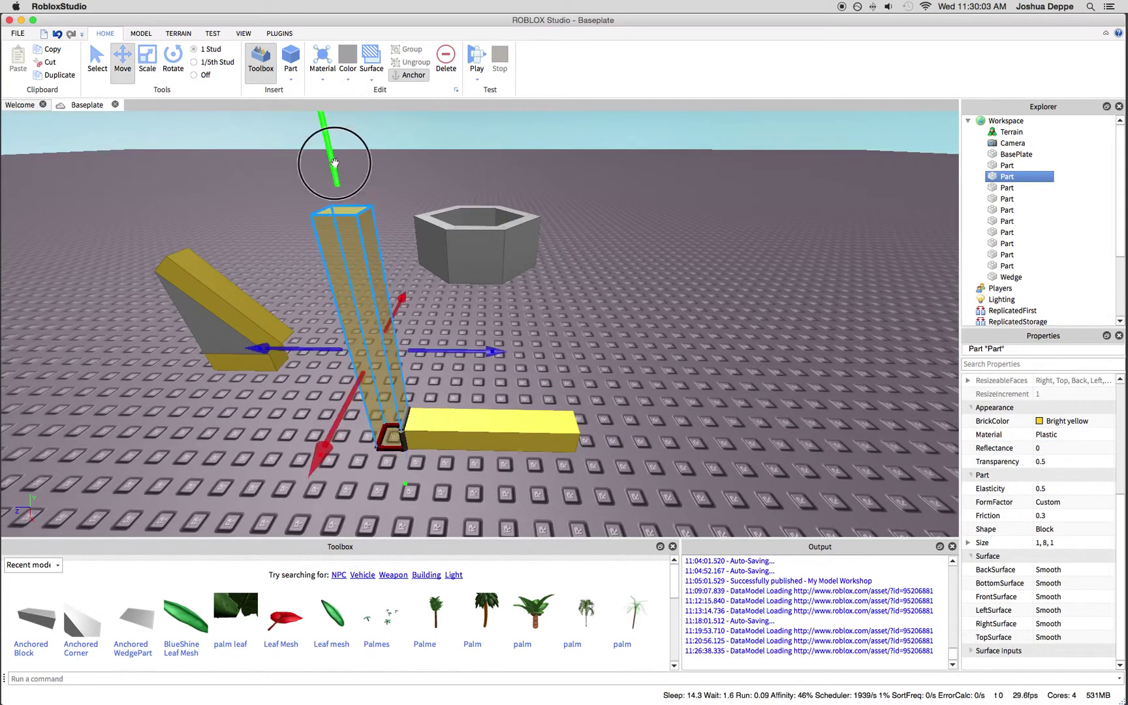
right_drag(440, 308, 370, 335)
Duplicate the grey wedge at the upright's foot, lengthened and heightened to match
click(280, 359)
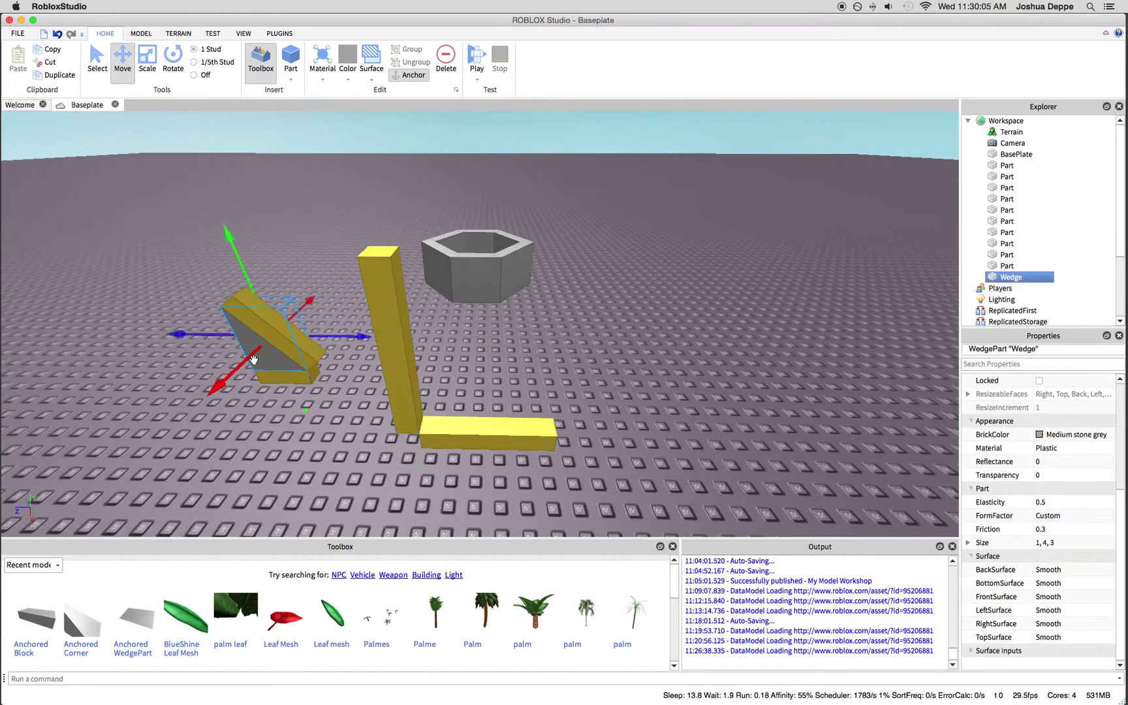
key(ctrl+d)
drag(265, 362, 439, 425)
key(ctrl+3)
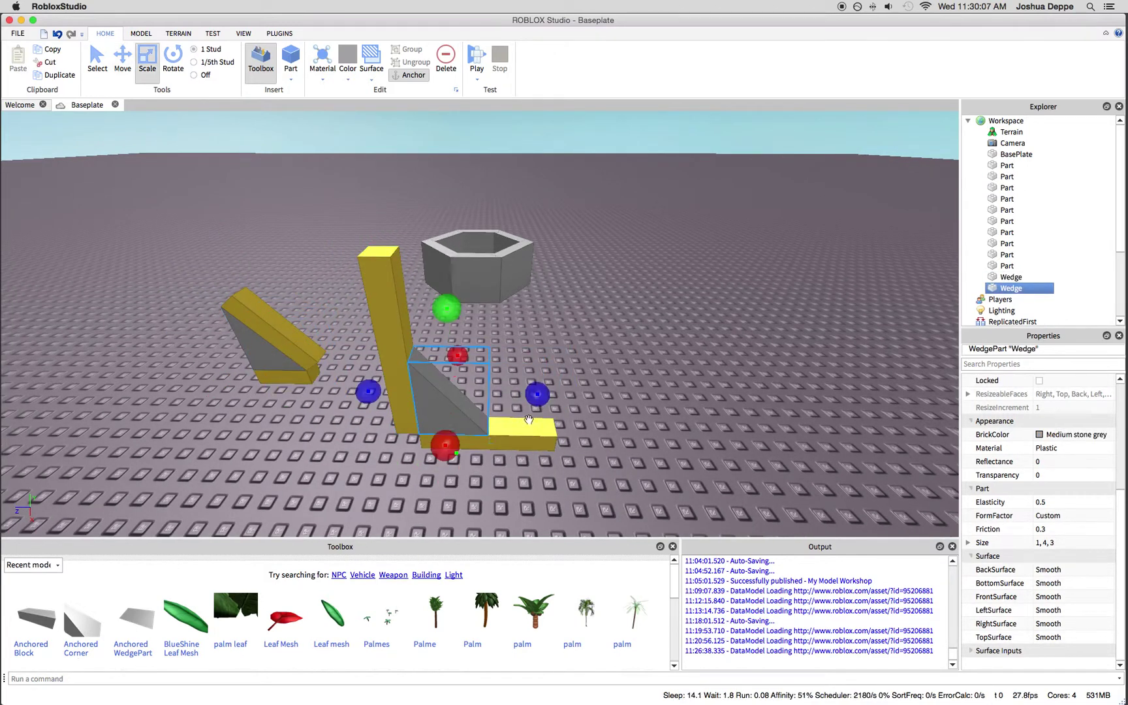
drag(532, 393, 608, 395)
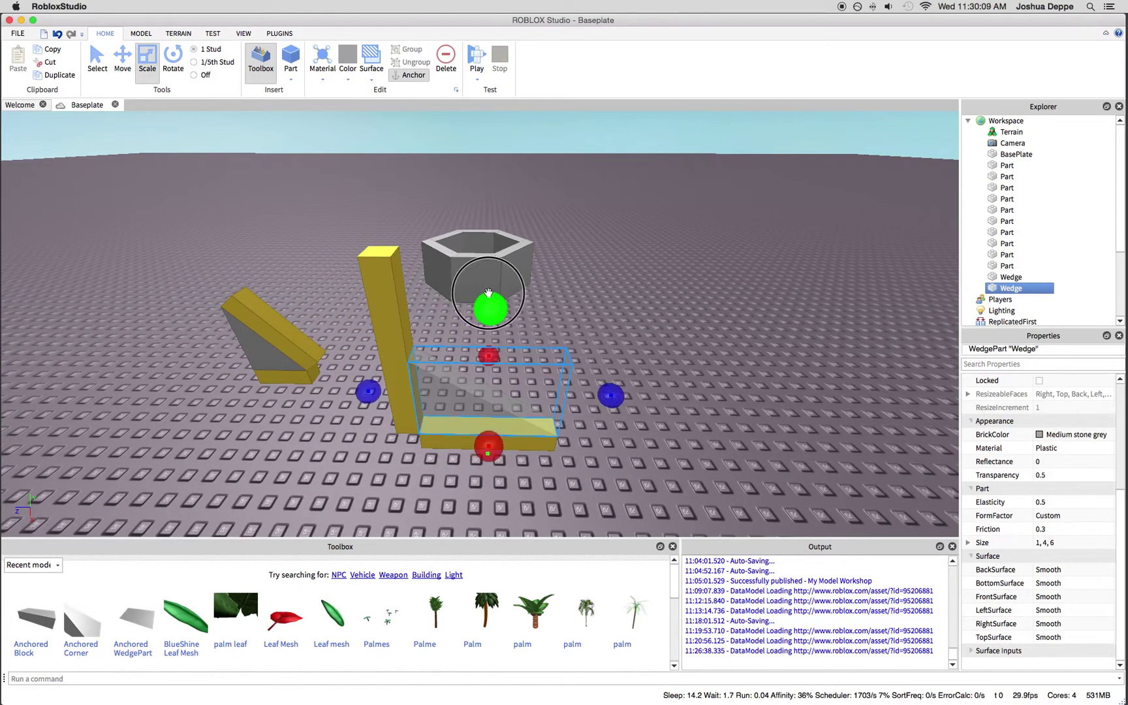
drag(490, 308, 491, 242)
click(536, 450)
Lay a yellow edge along the wedge's slope, extended down to the base
right_drag(538, 450, 470, 308)
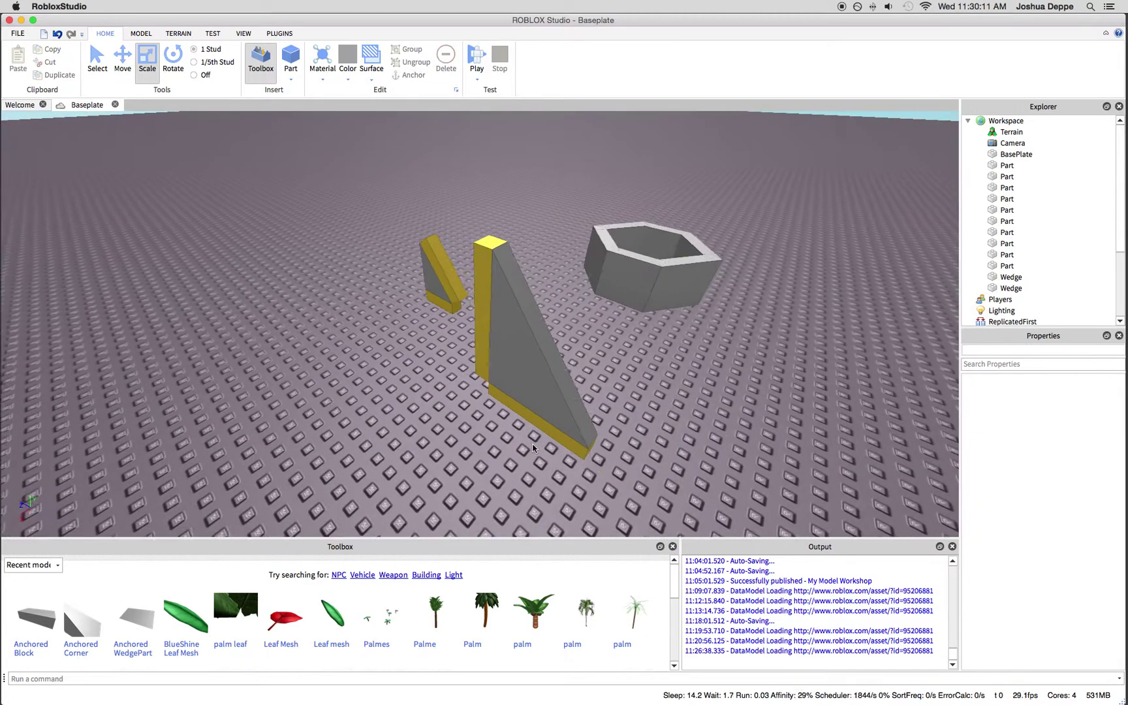
click(471, 307)
drag(476, 247, 494, 301)
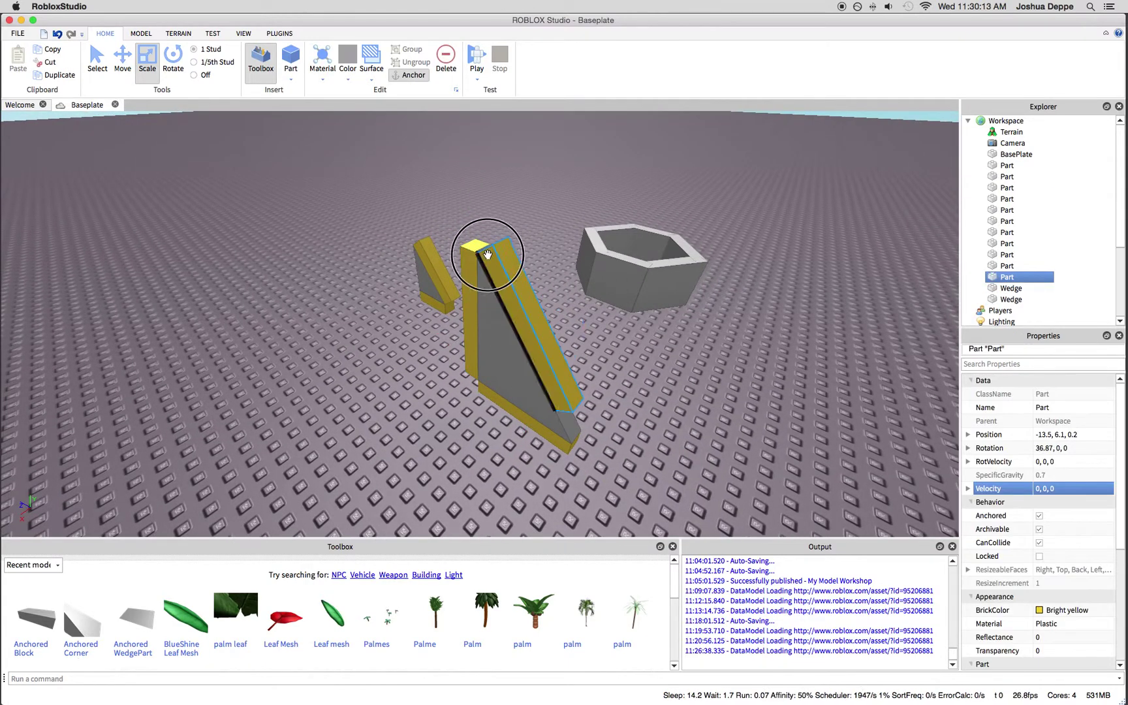
drag(584, 440, 596, 456)
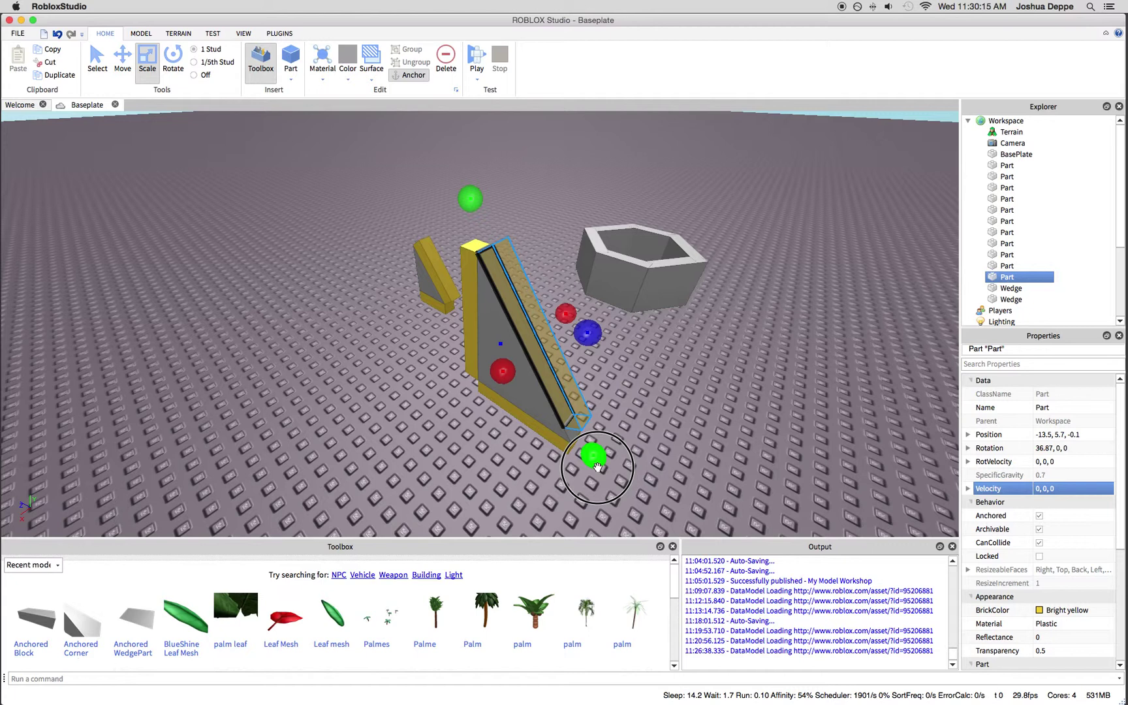
click(612, 465)
mouse_move(613, 466)
right_down()
mouse_move(612, 408)
mouse_move(604, 421)
right_up()
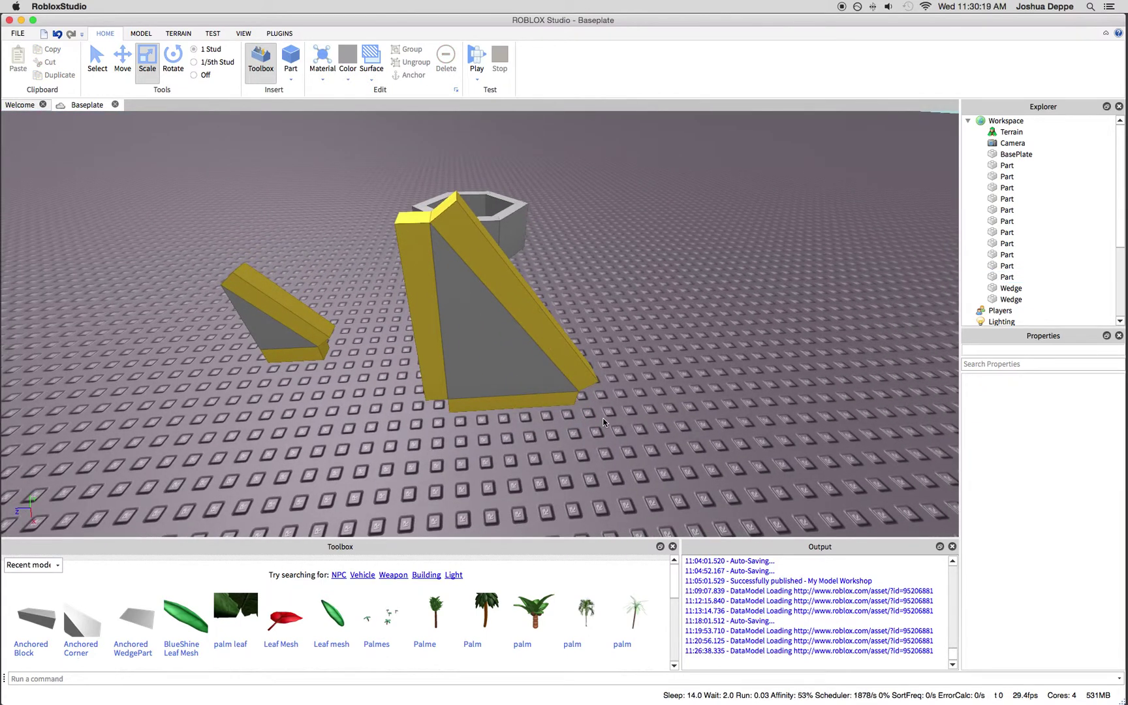
click(424, 258)
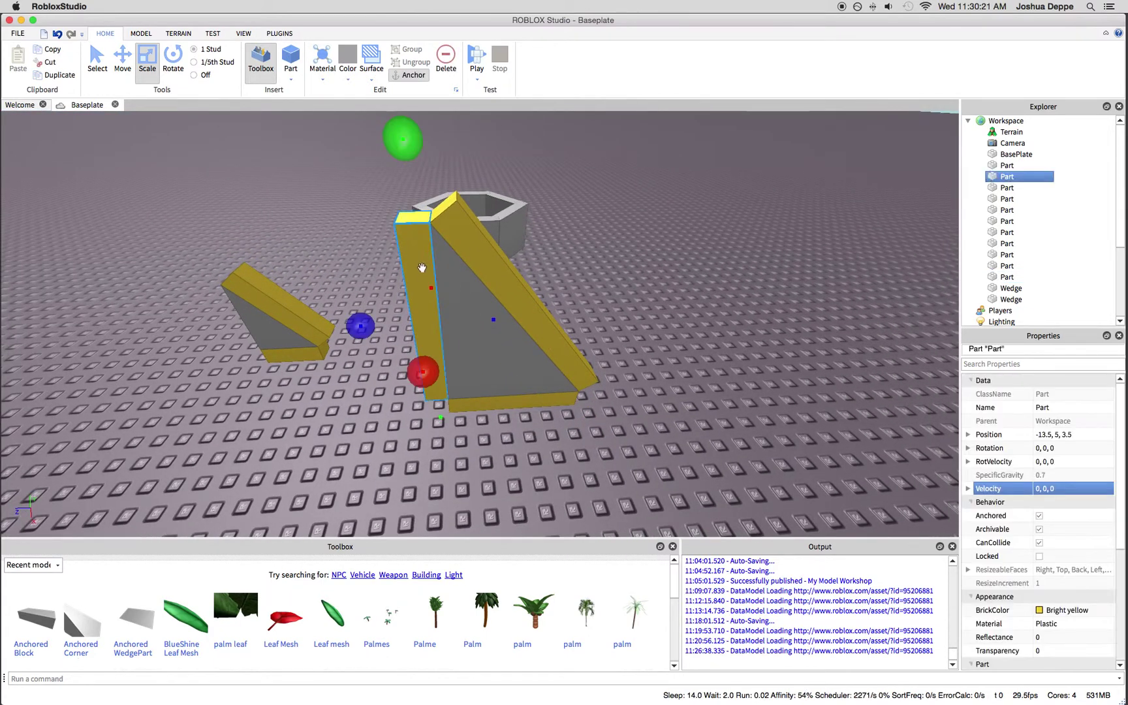
click(487, 419)
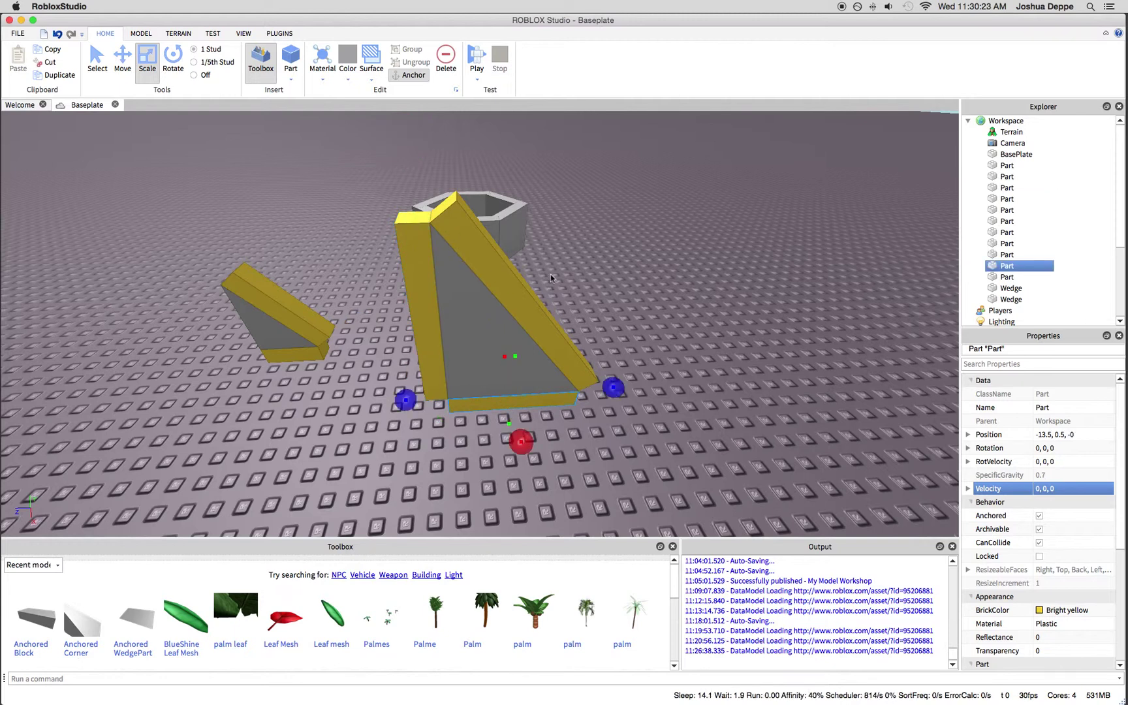